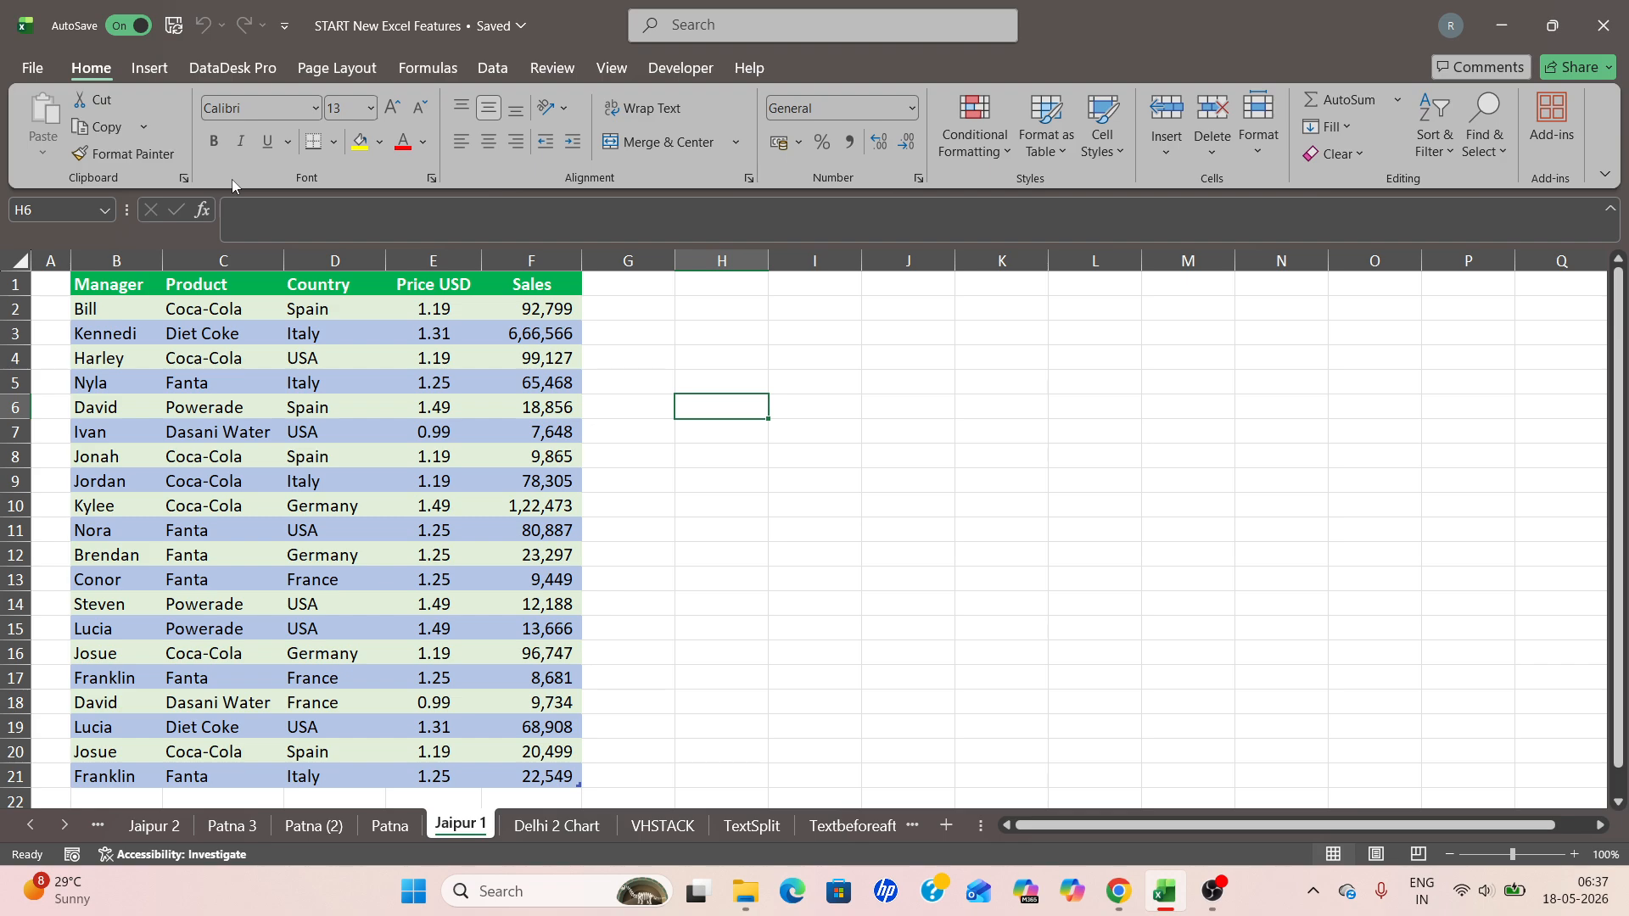
pyautogui.moveTo(170, 310); pyautogui.dragTo(362, 511)
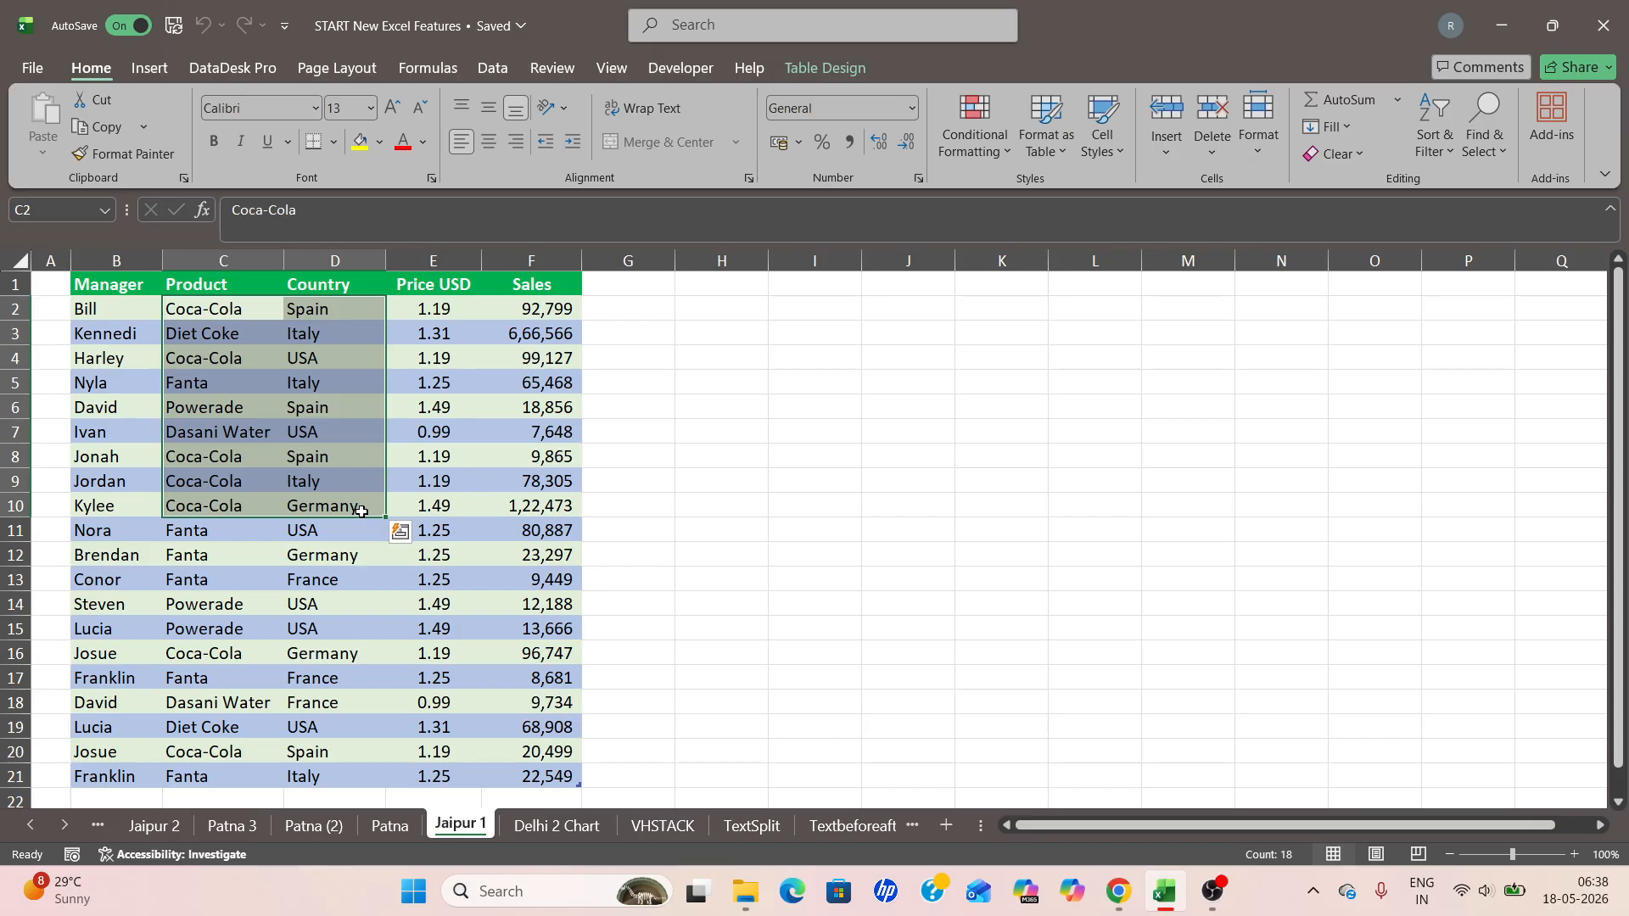
pyautogui.click(225, 259)
pyautogui.click(311, 258)
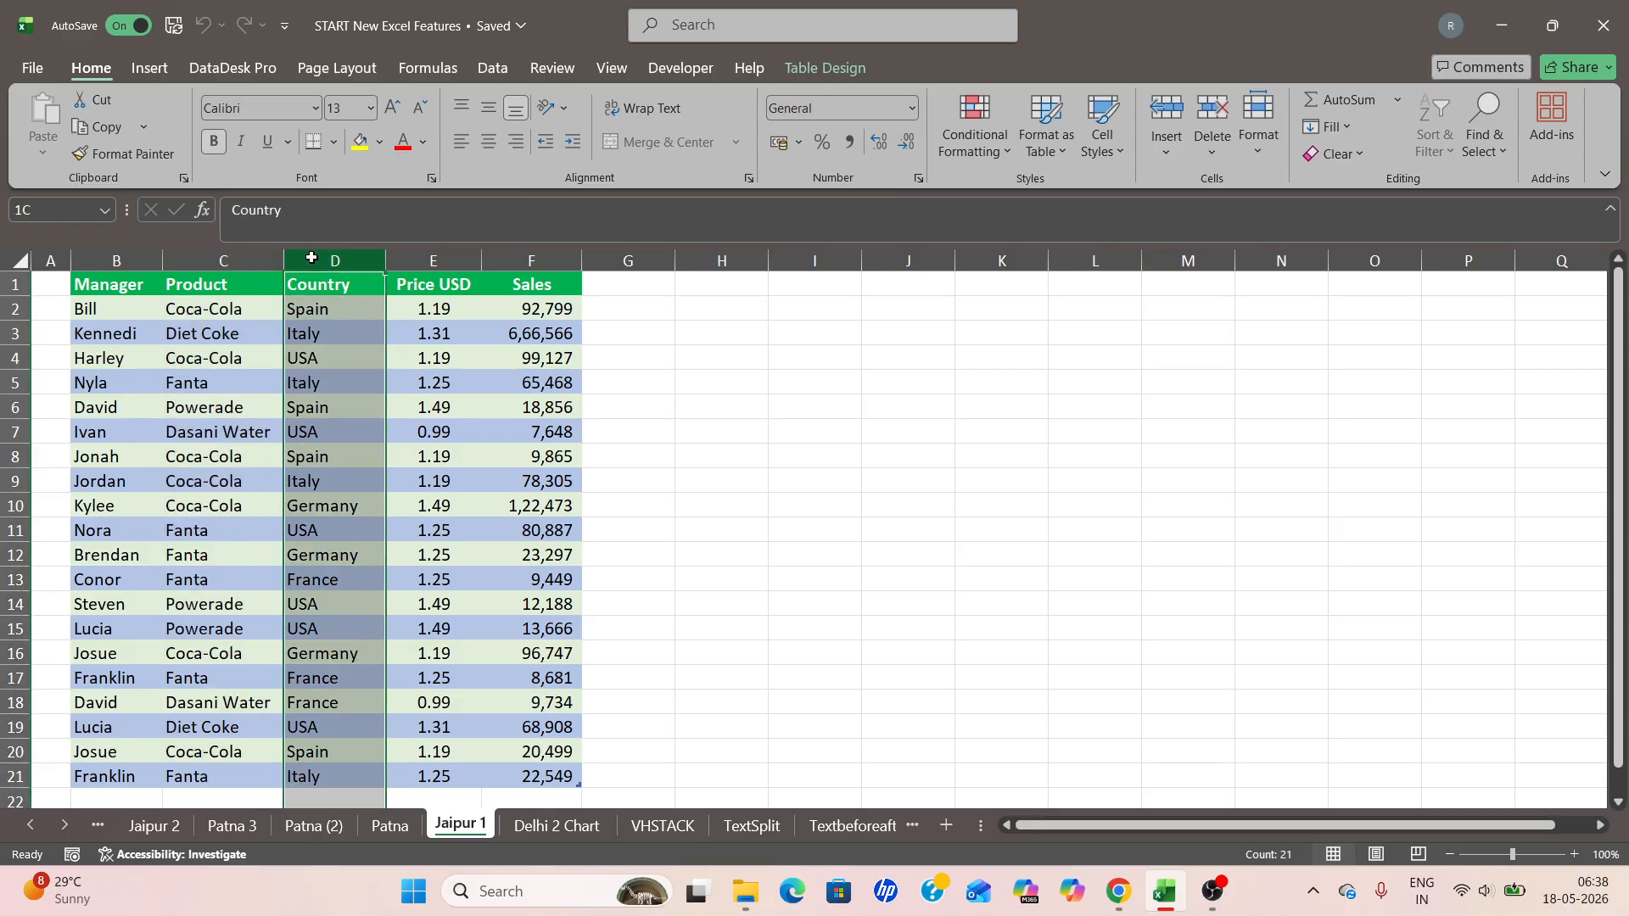
pyautogui.click(423, 254)
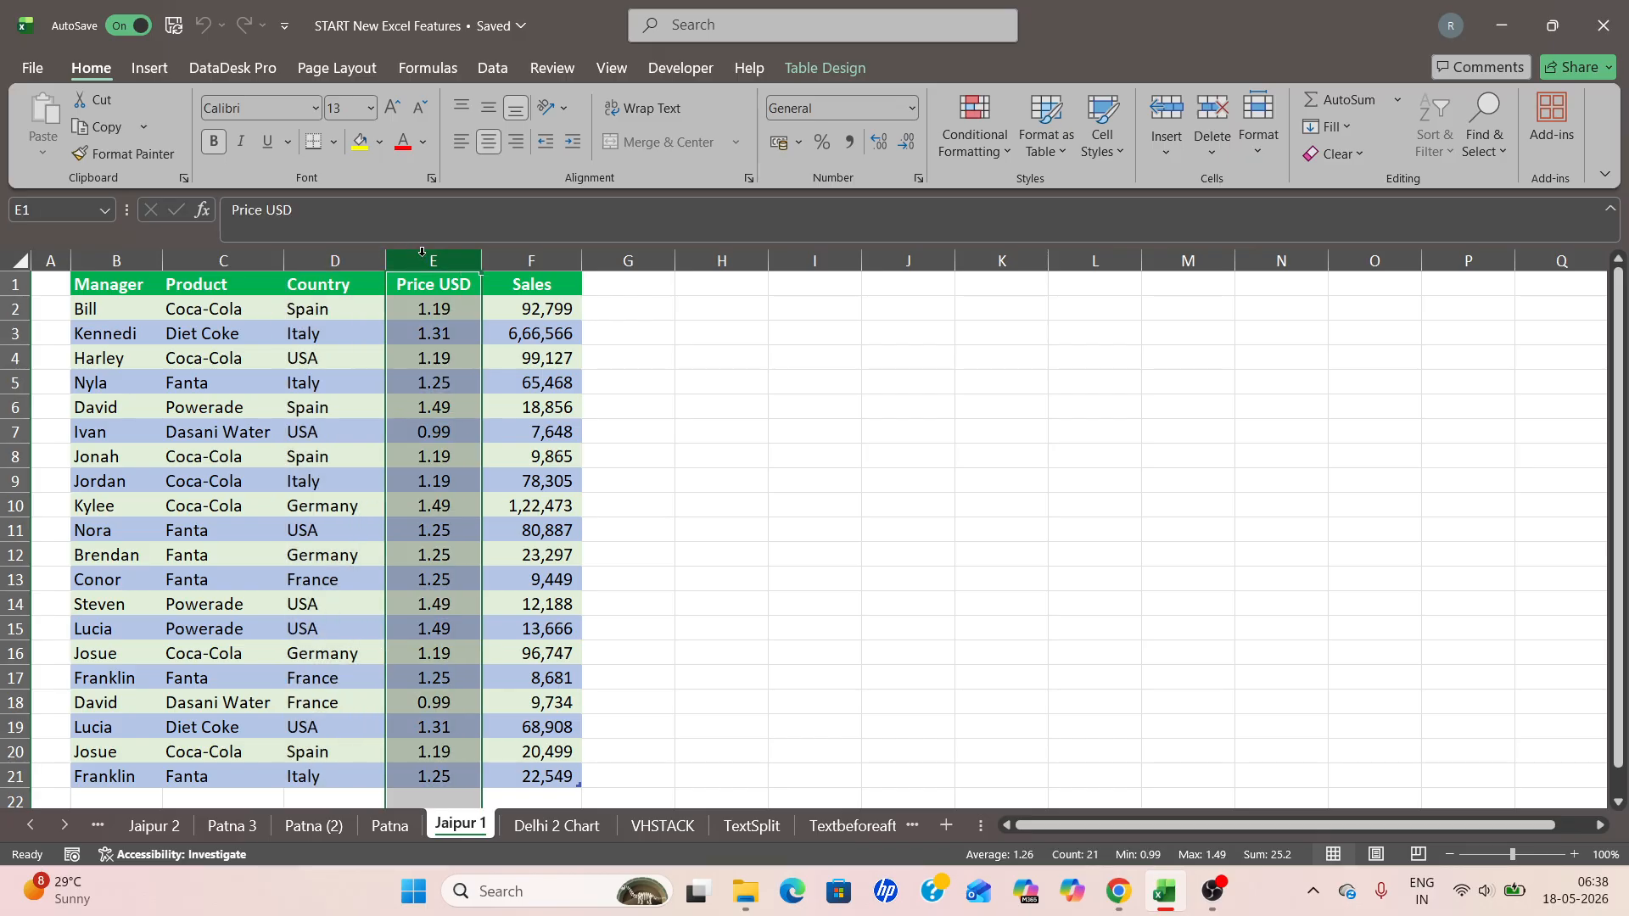
pyautogui.click(533, 258)
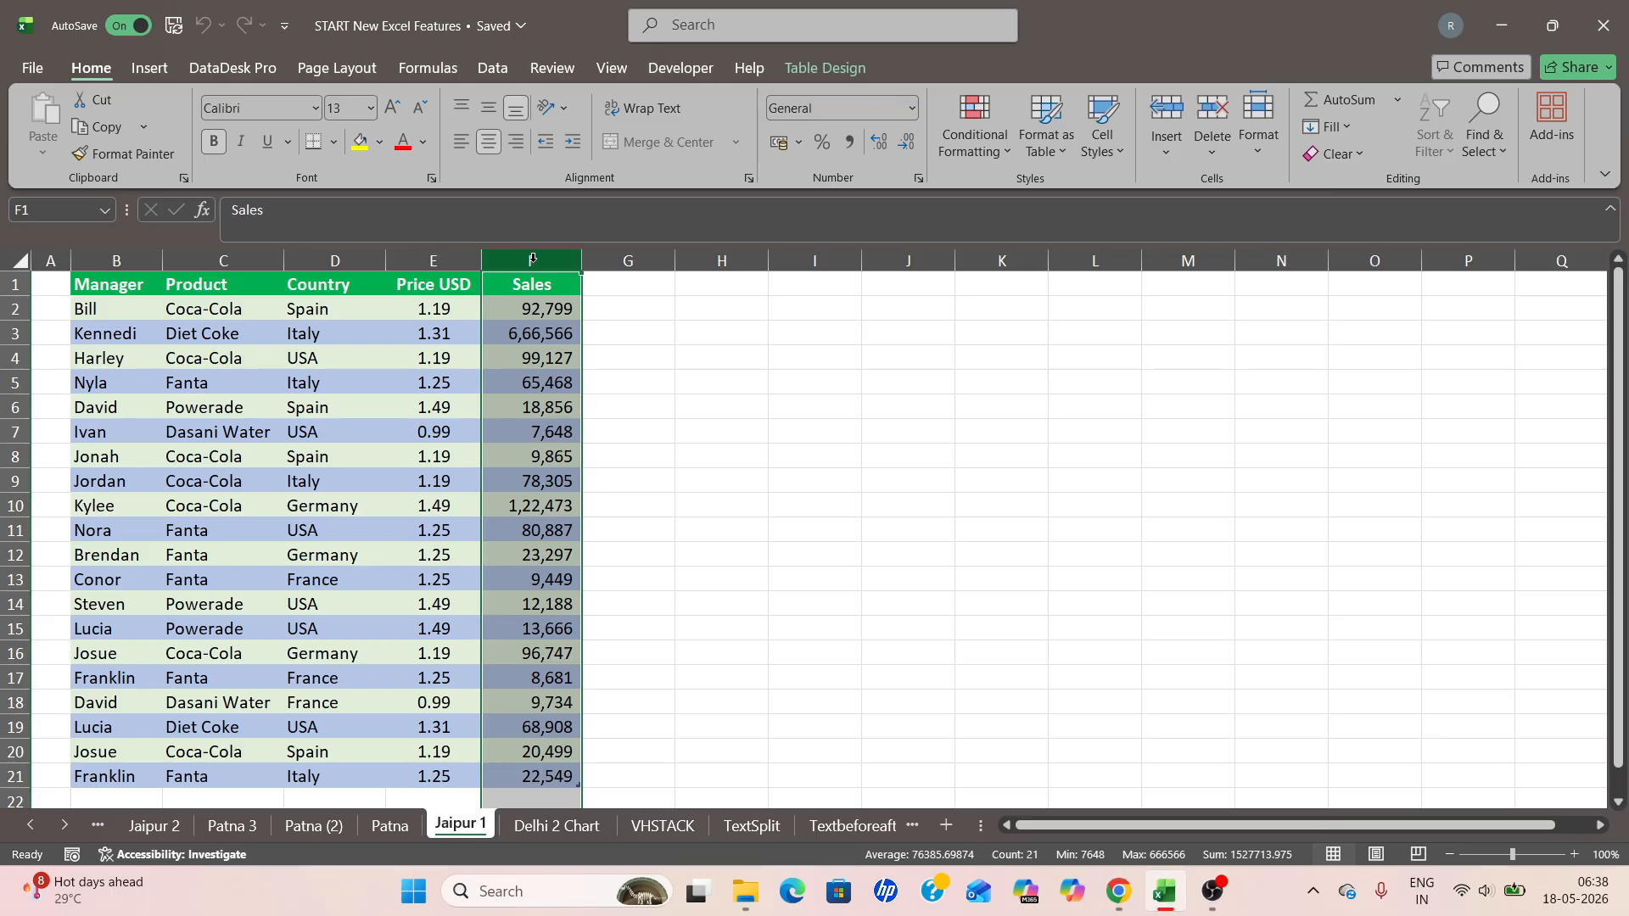
pyautogui.click(681, 334)
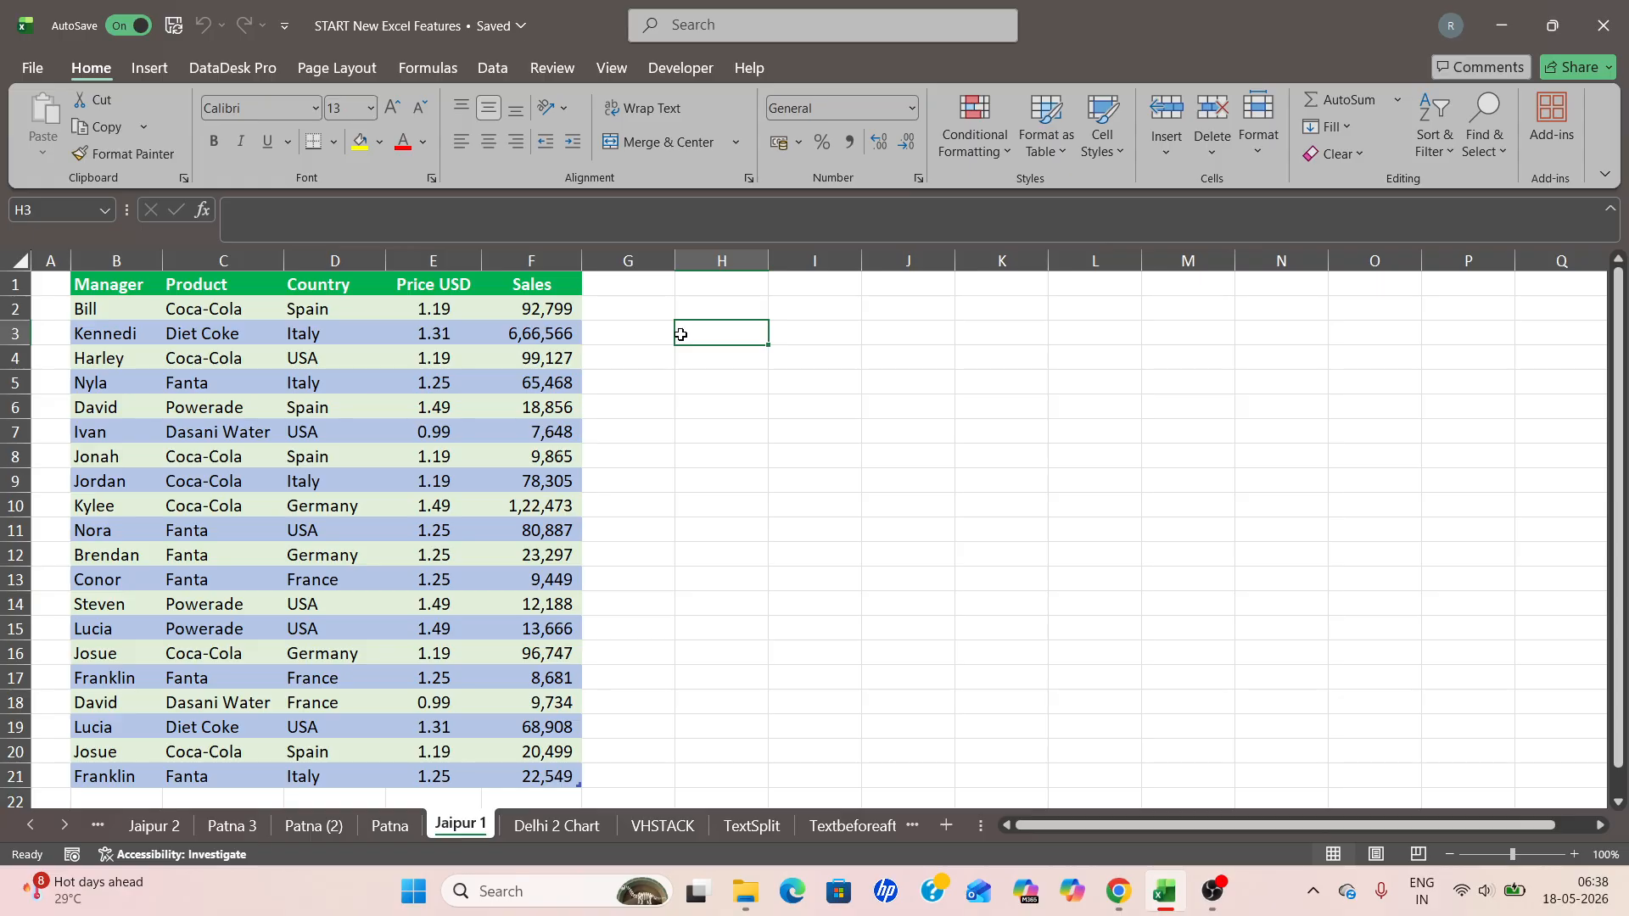
# Step: Highlight values greater than 100000 in the Sales column using Yellow Fill with Dark Yellow Text
pyautogui.click(540, 261)
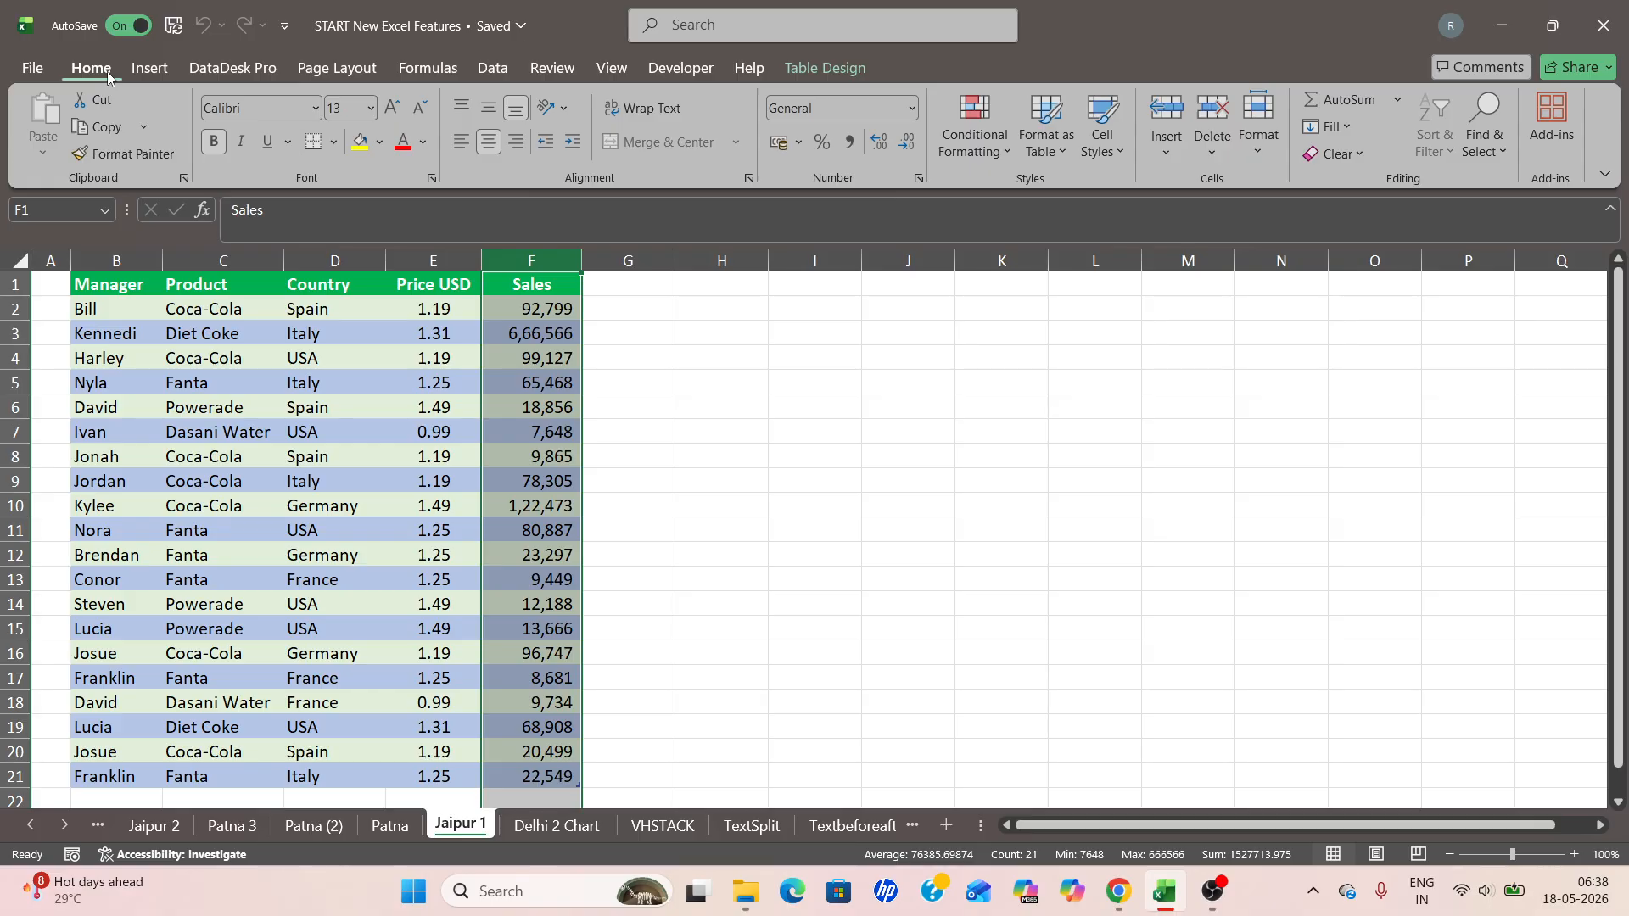
pyautogui.click(1008, 145)
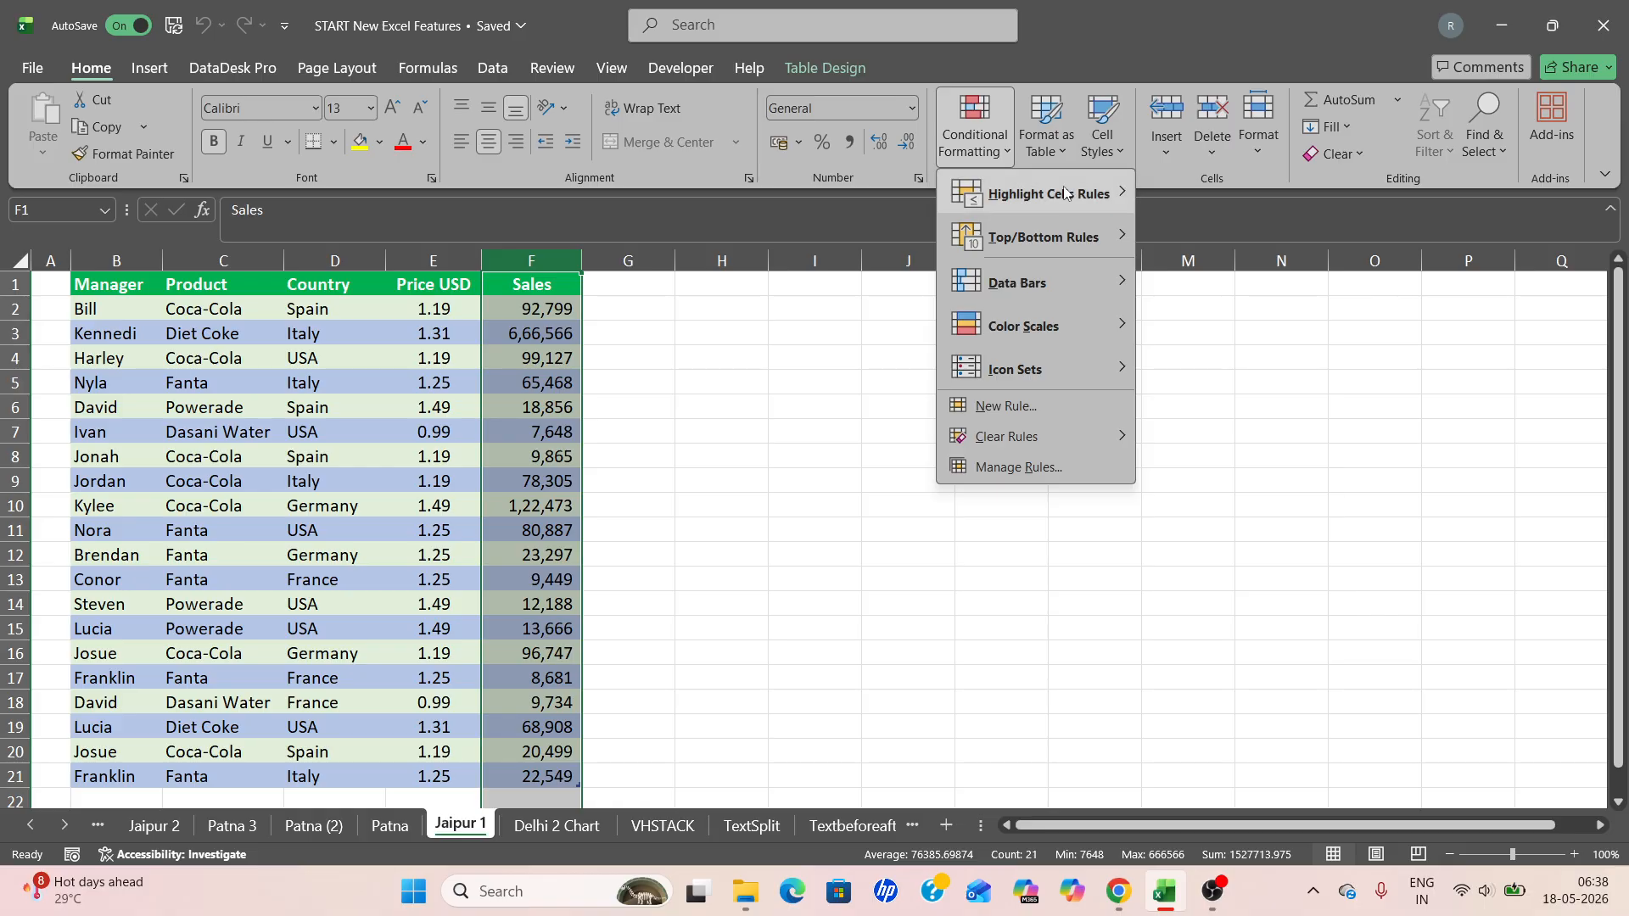
pyautogui.moveTo(1069, 198)
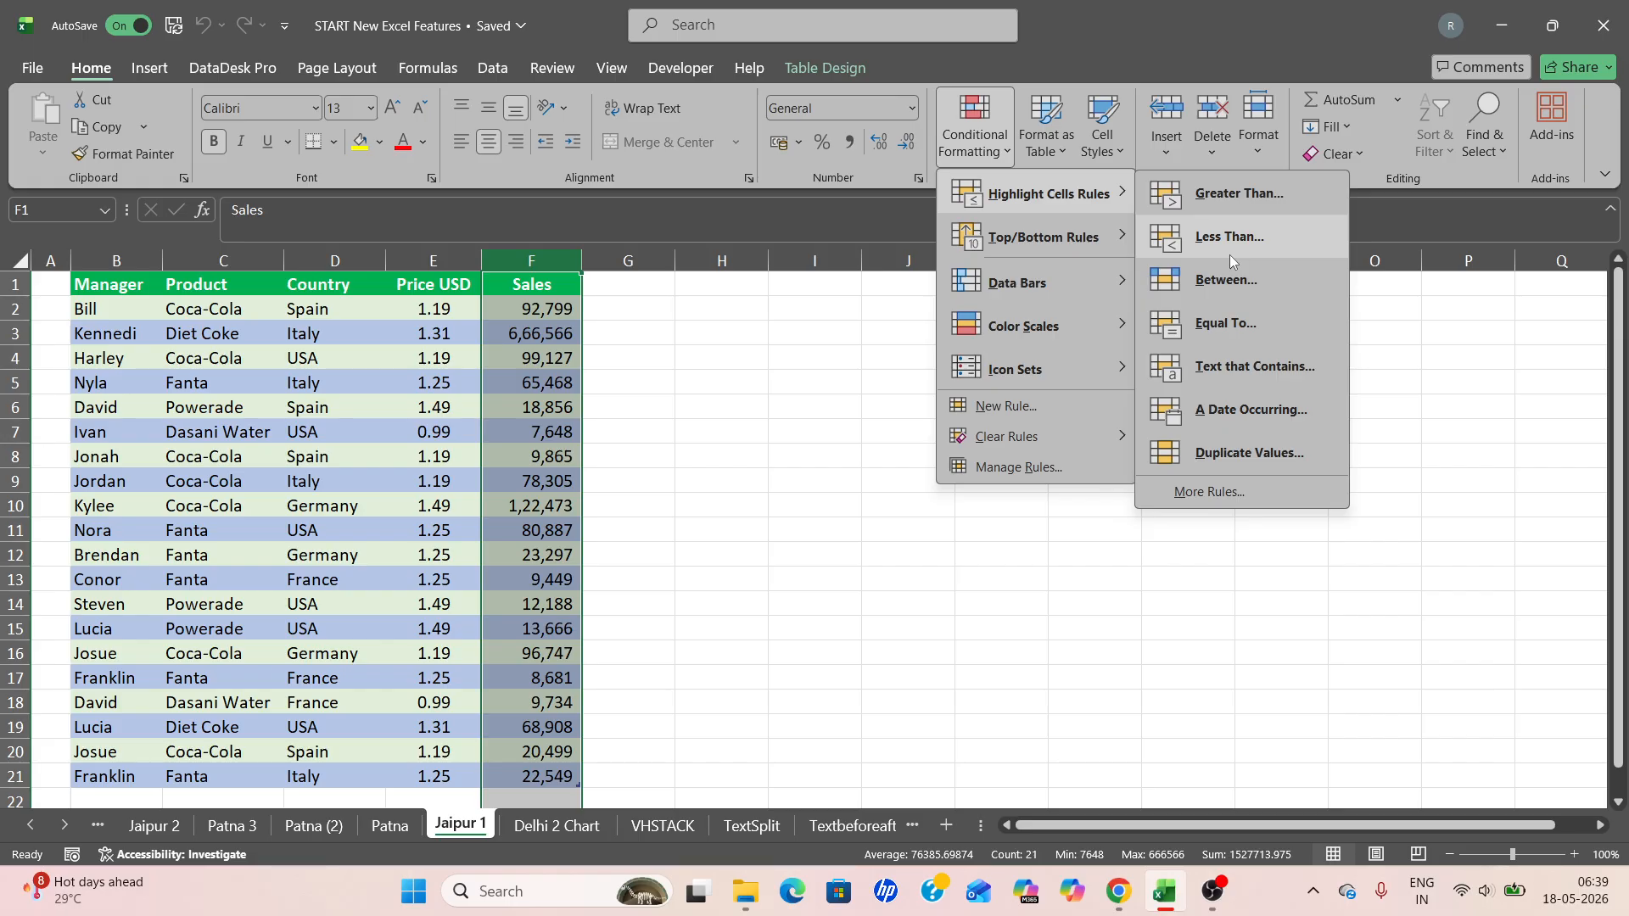
pyautogui.click(1213, 193)
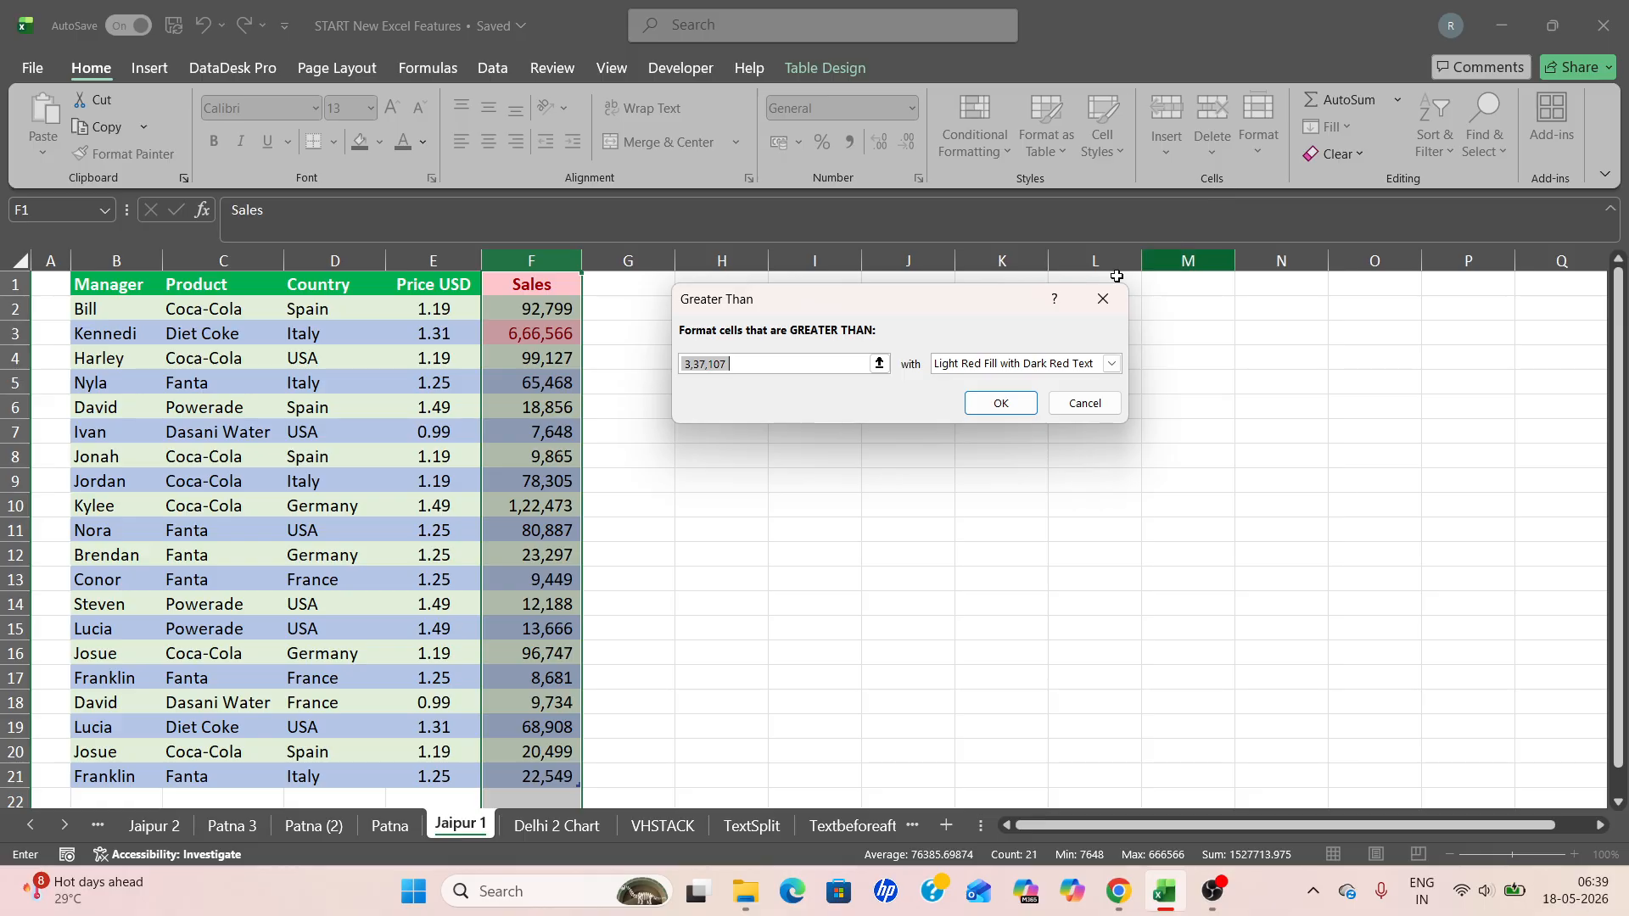
pyautogui.write('10')
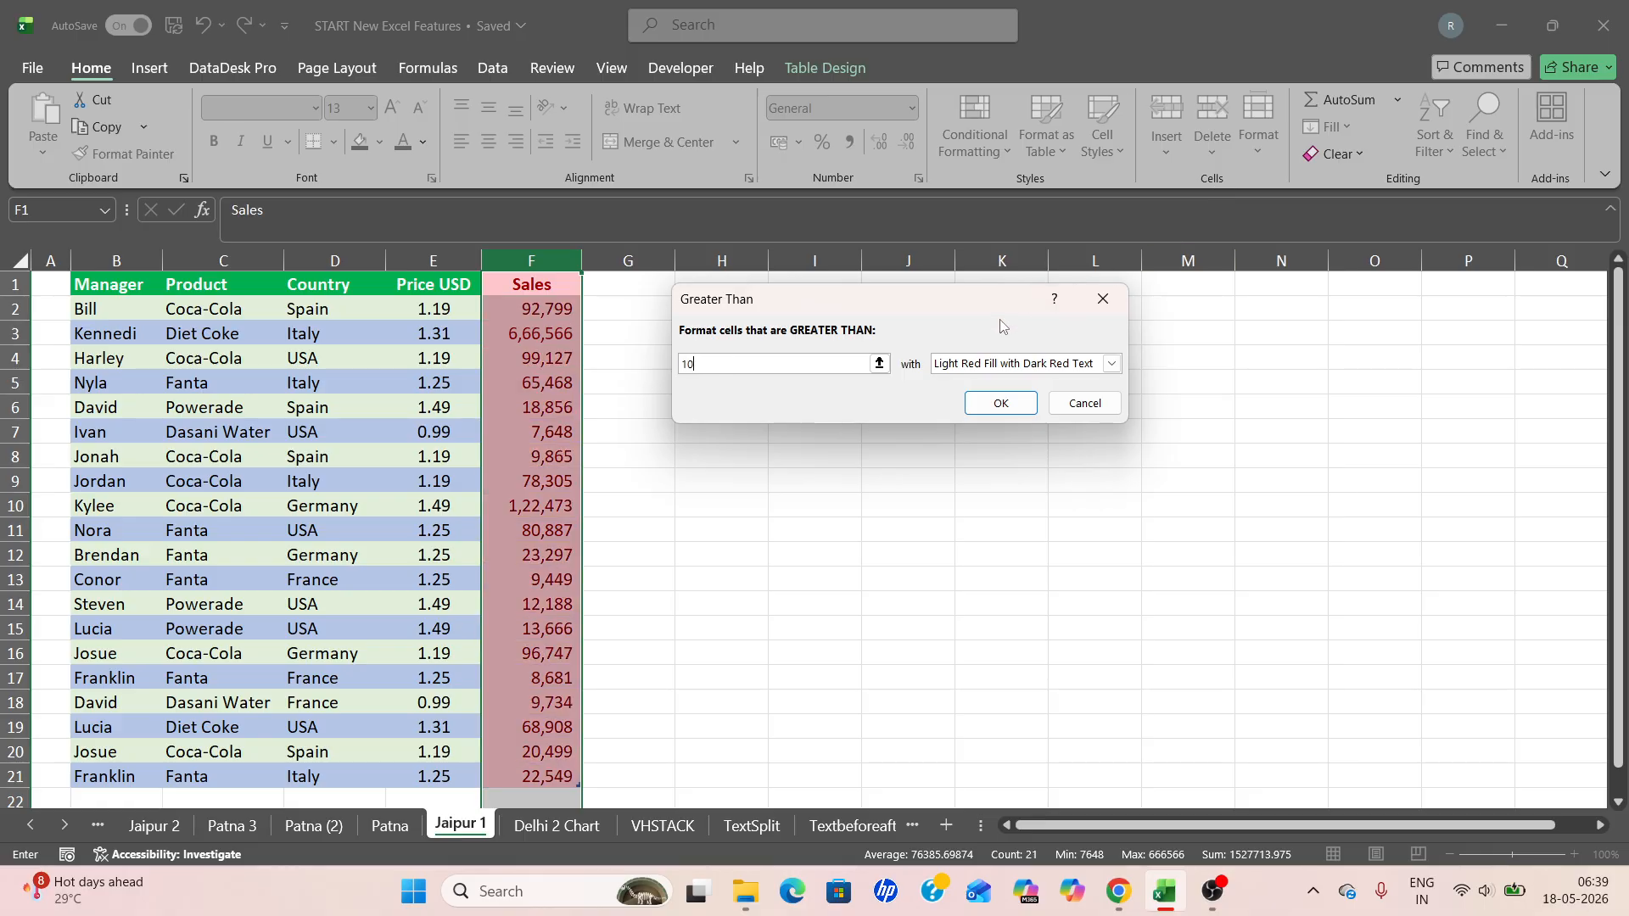
pyautogui.write('000')
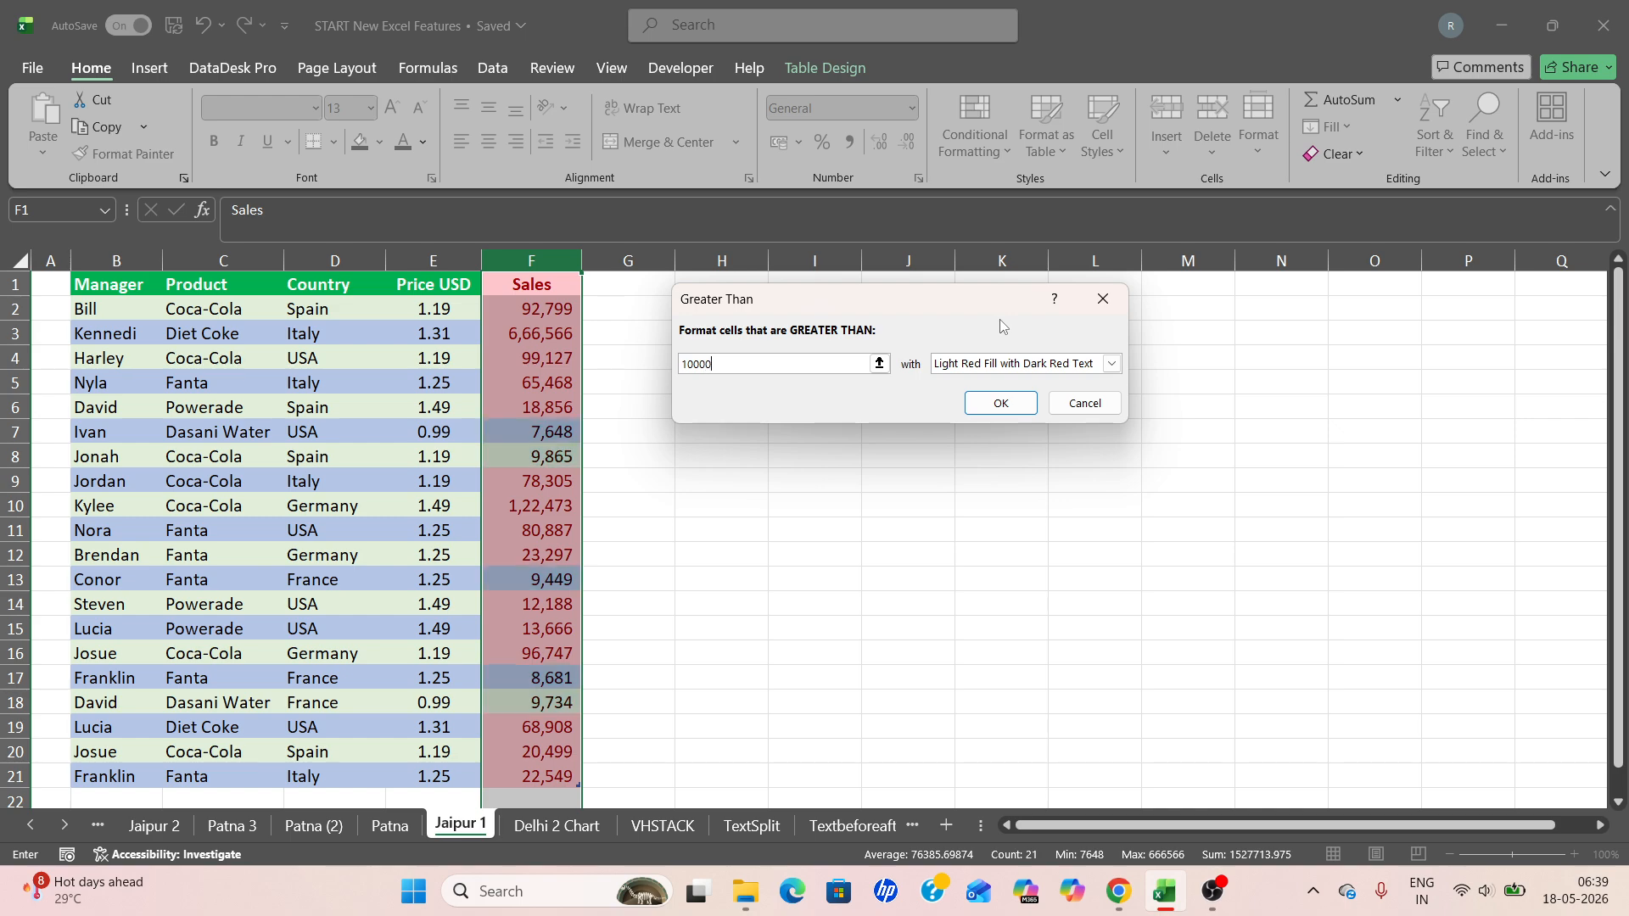
pyautogui.write('0')
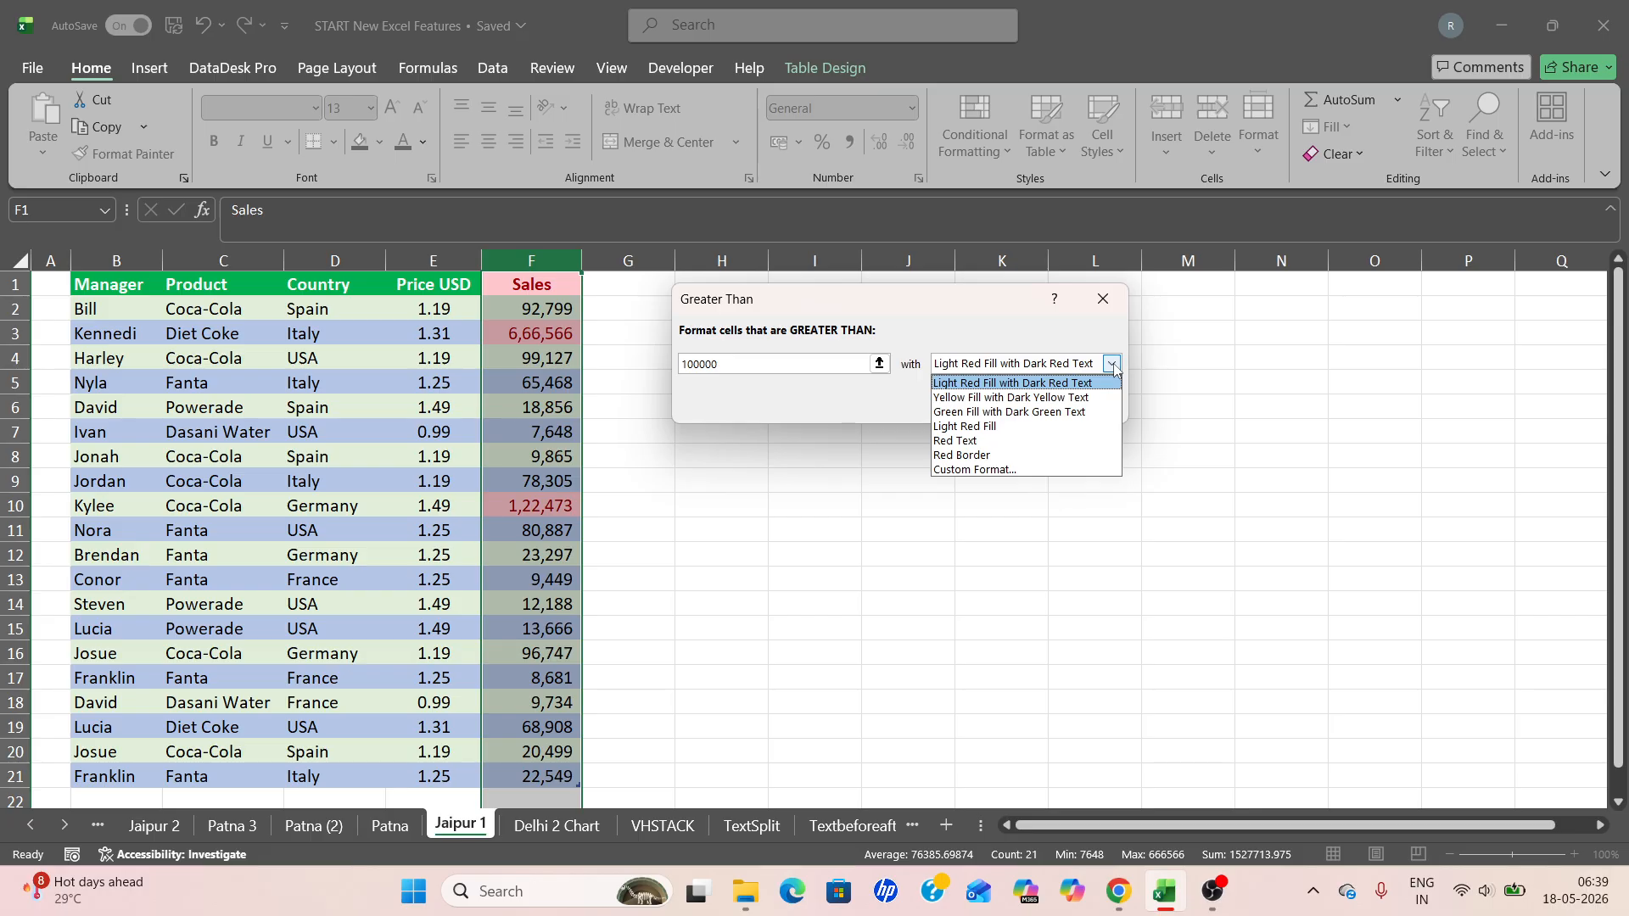
pyautogui.click(1074, 398)
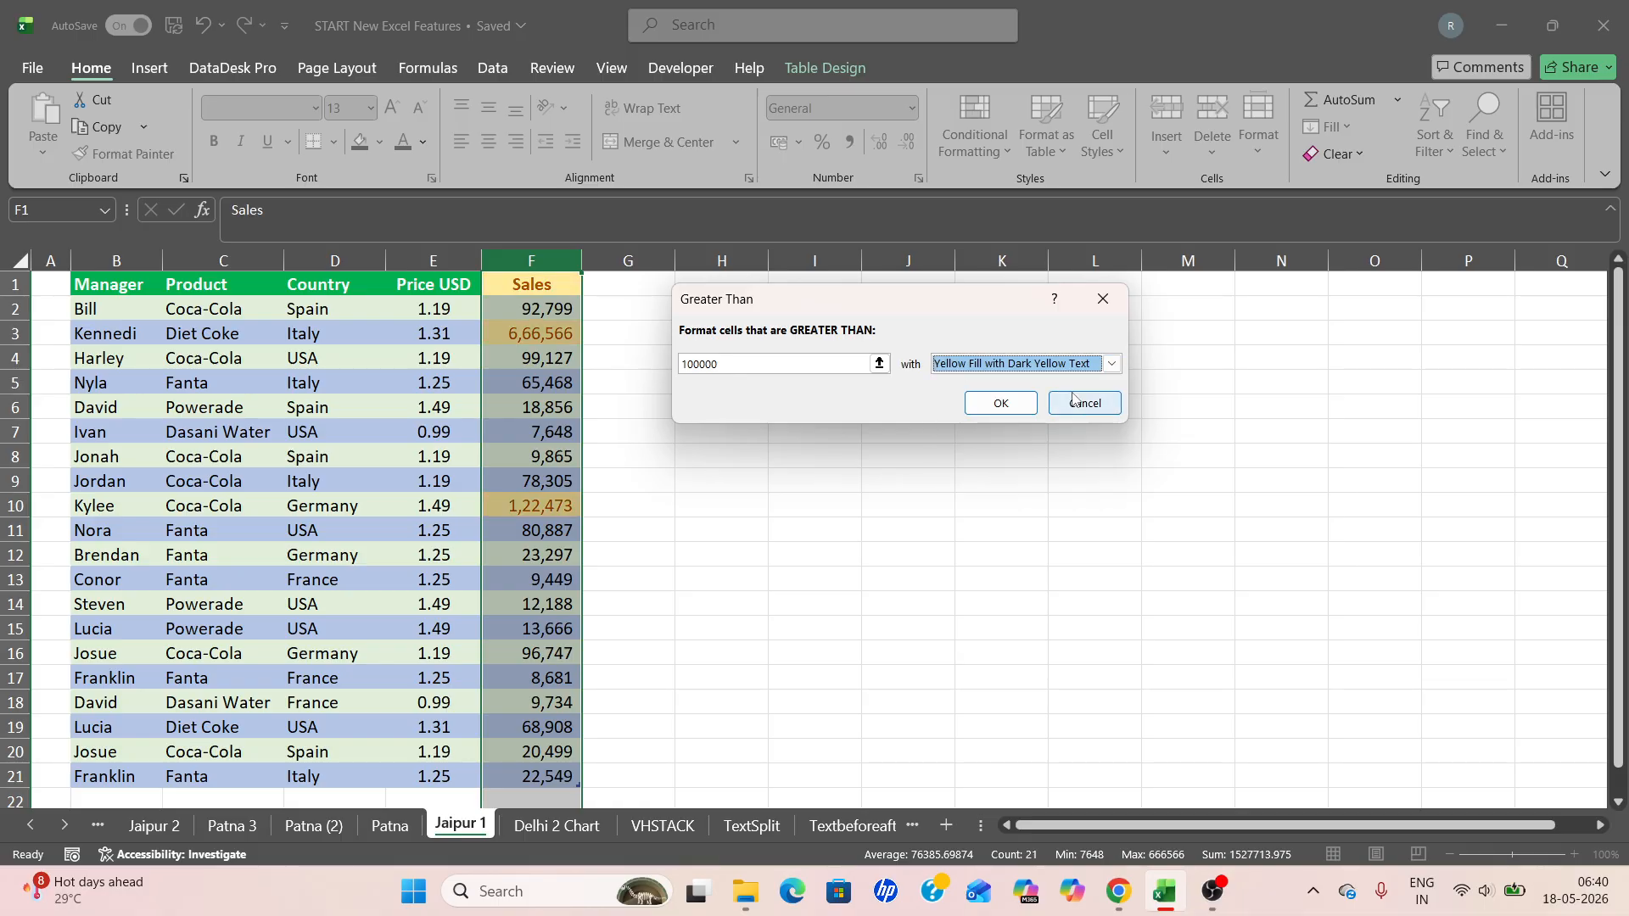
pyautogui.click(1009, 409)
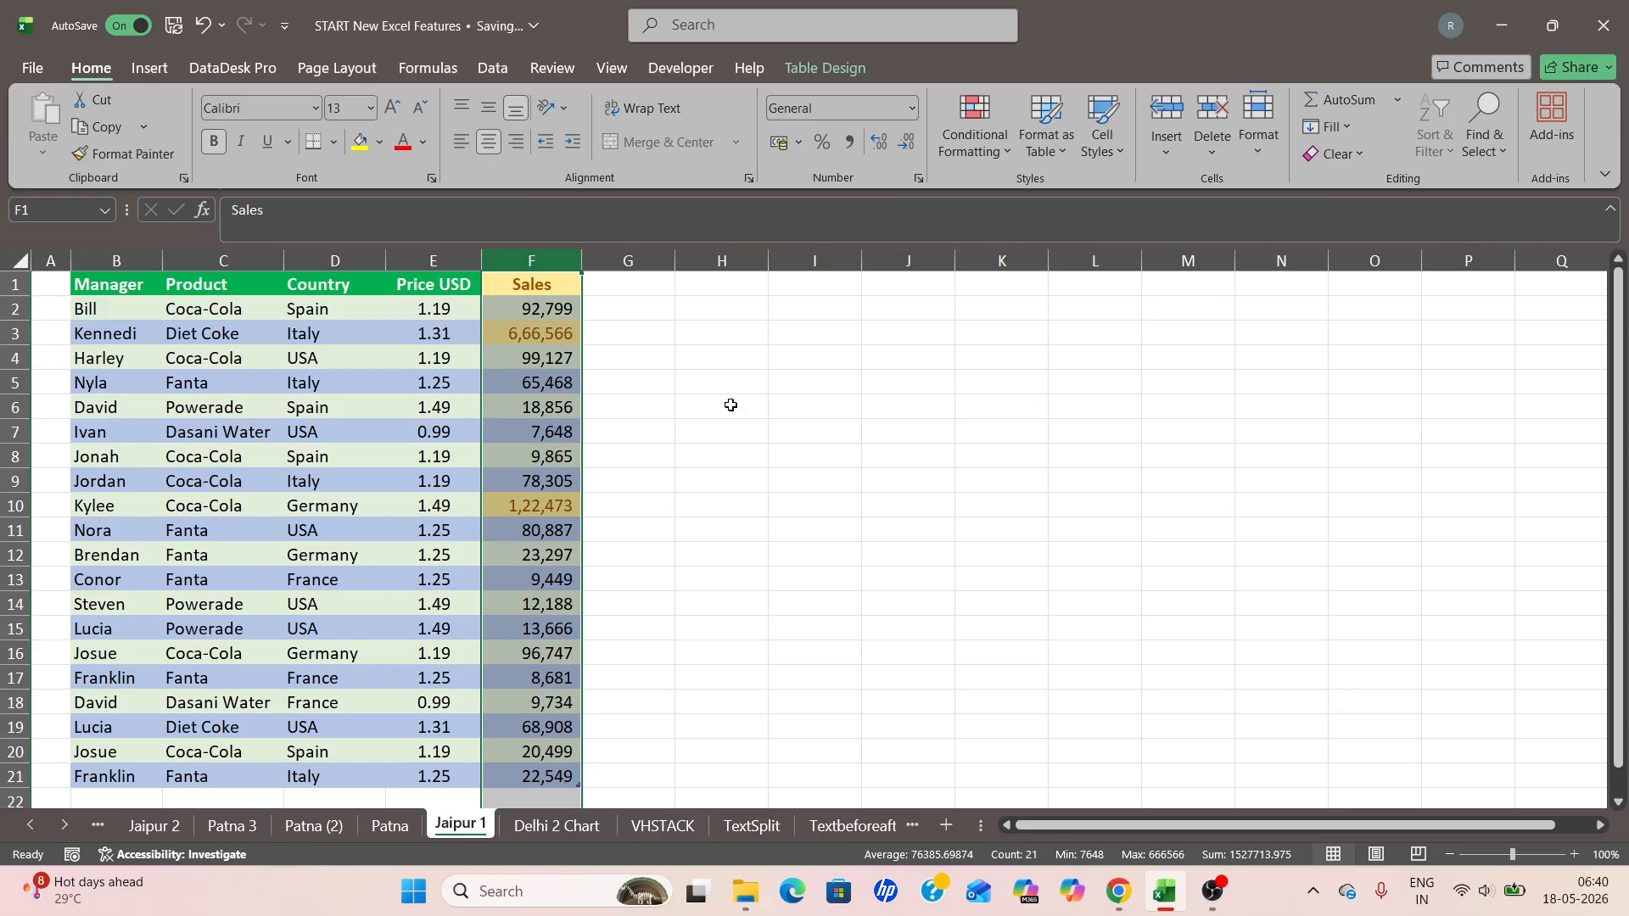
pyautogui.click(721, 401)
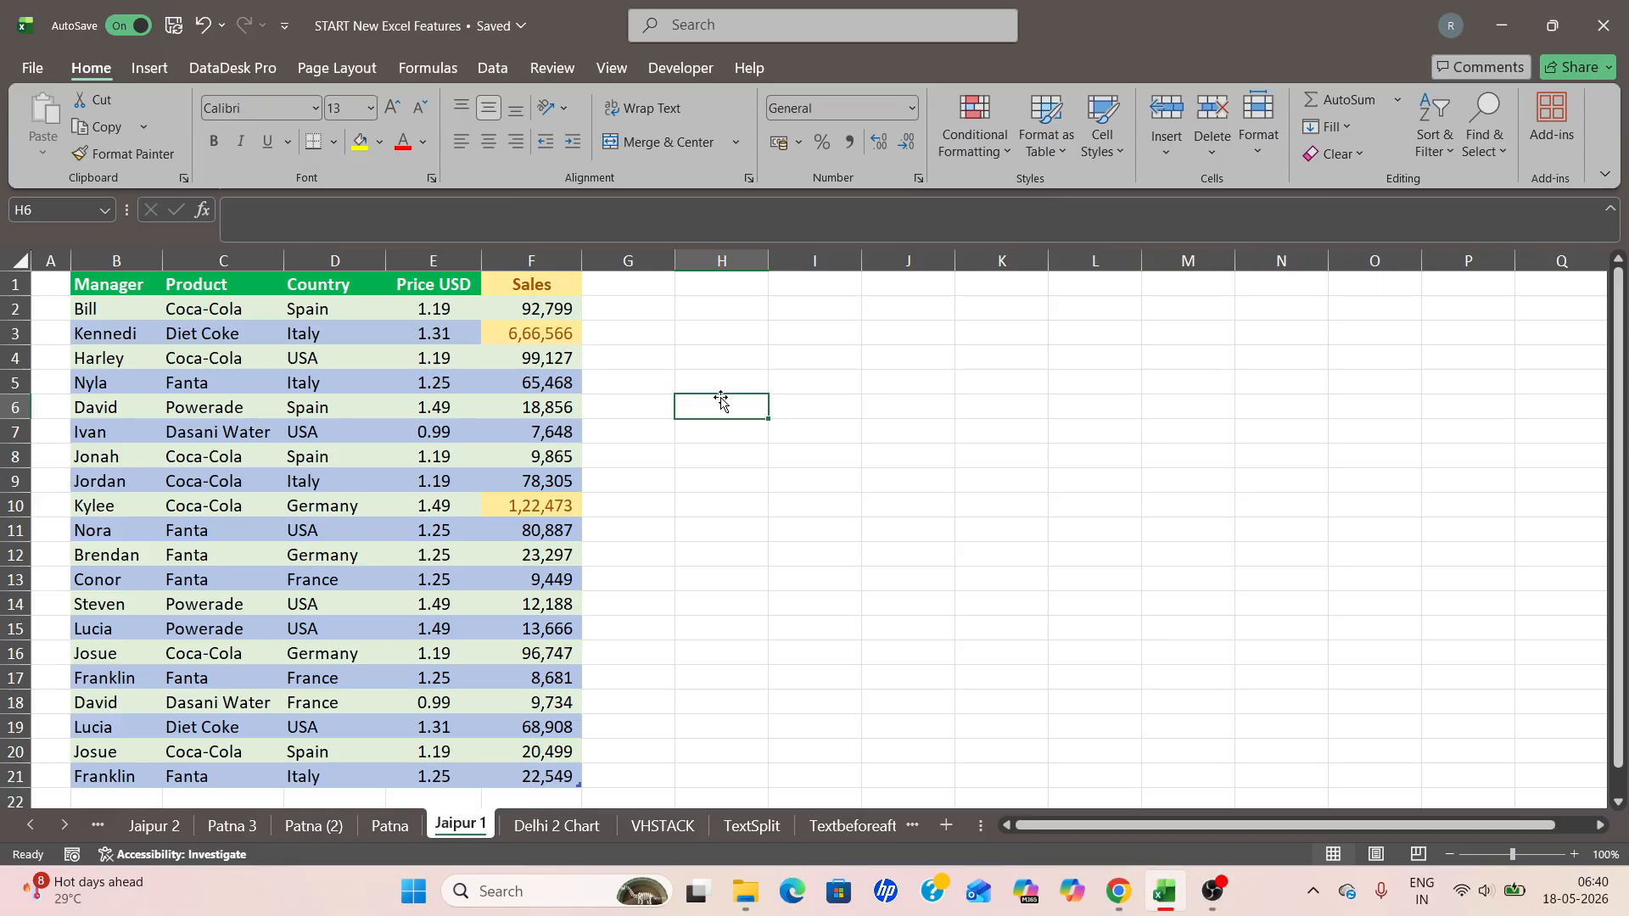
# Step: Set up a Less Than highlight rule with a threshold of 50000 for the Sales values in F2:F21
pyautogui.click(550, 263)
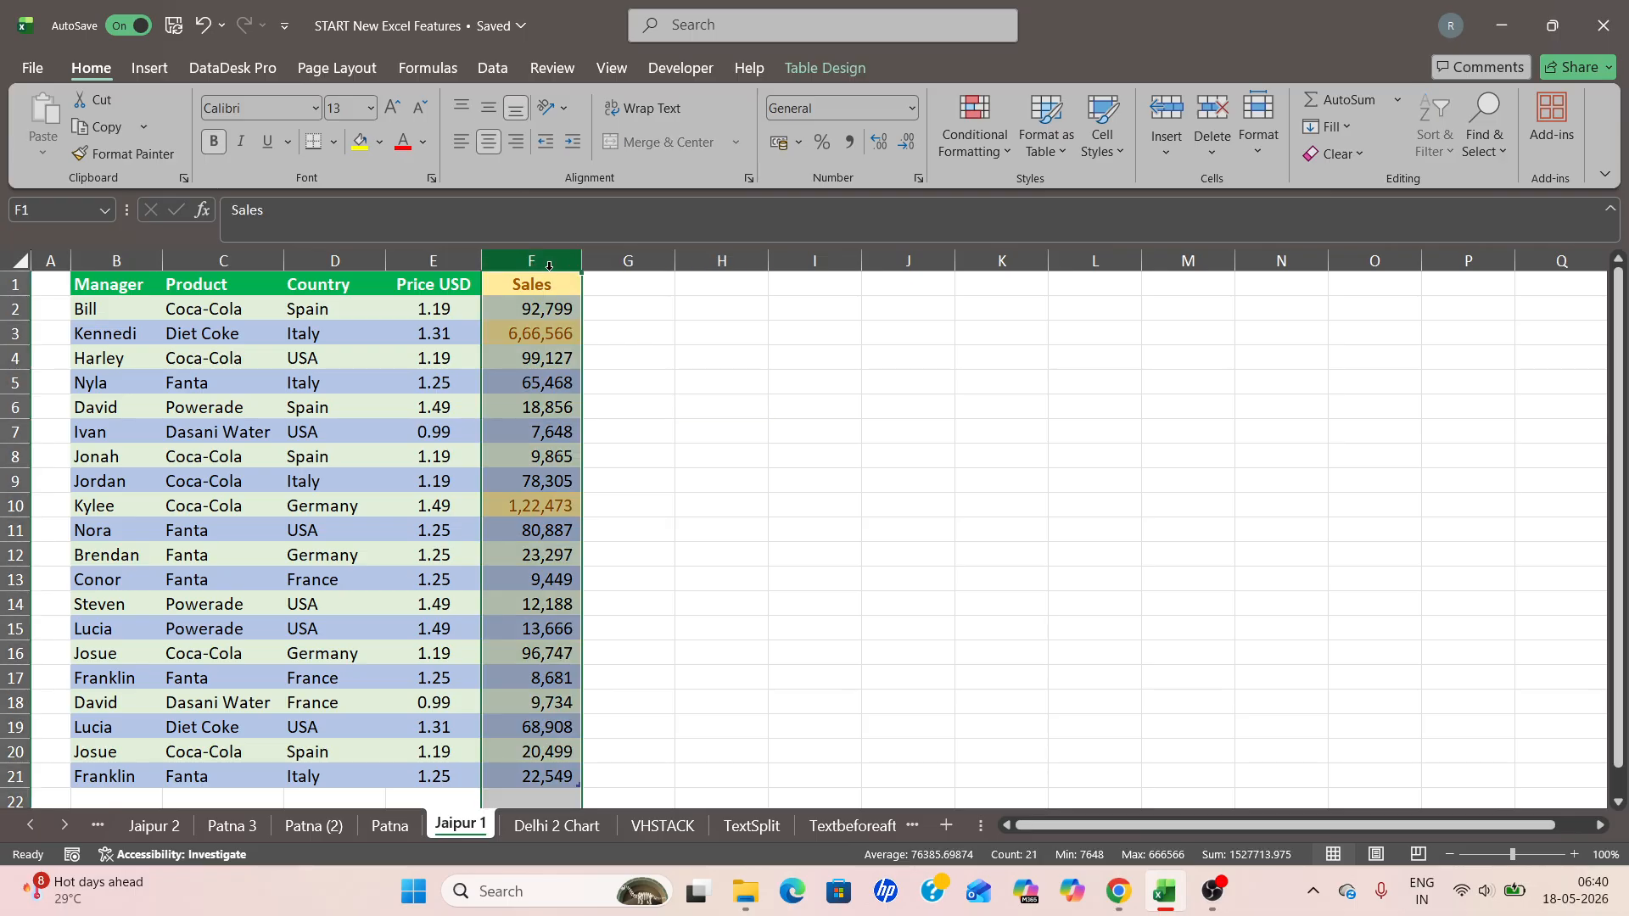
pyautogui.click(634, 364)
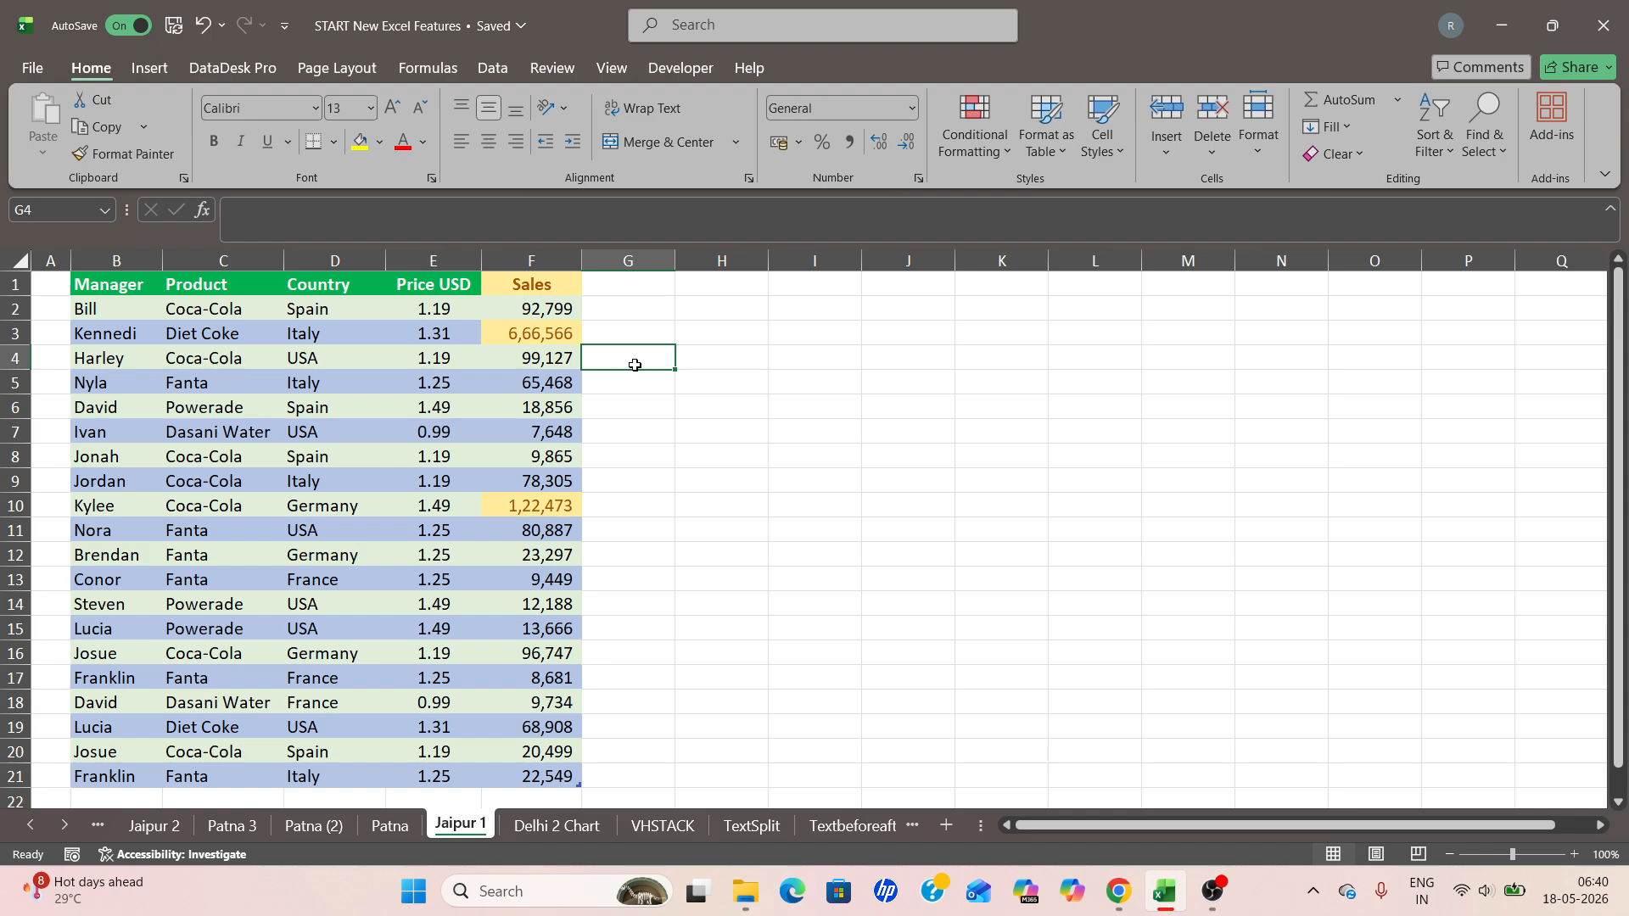
pyautogui.click(545, 313)
pyautogui.hotkey('ctrl', 'shift', 'Down')
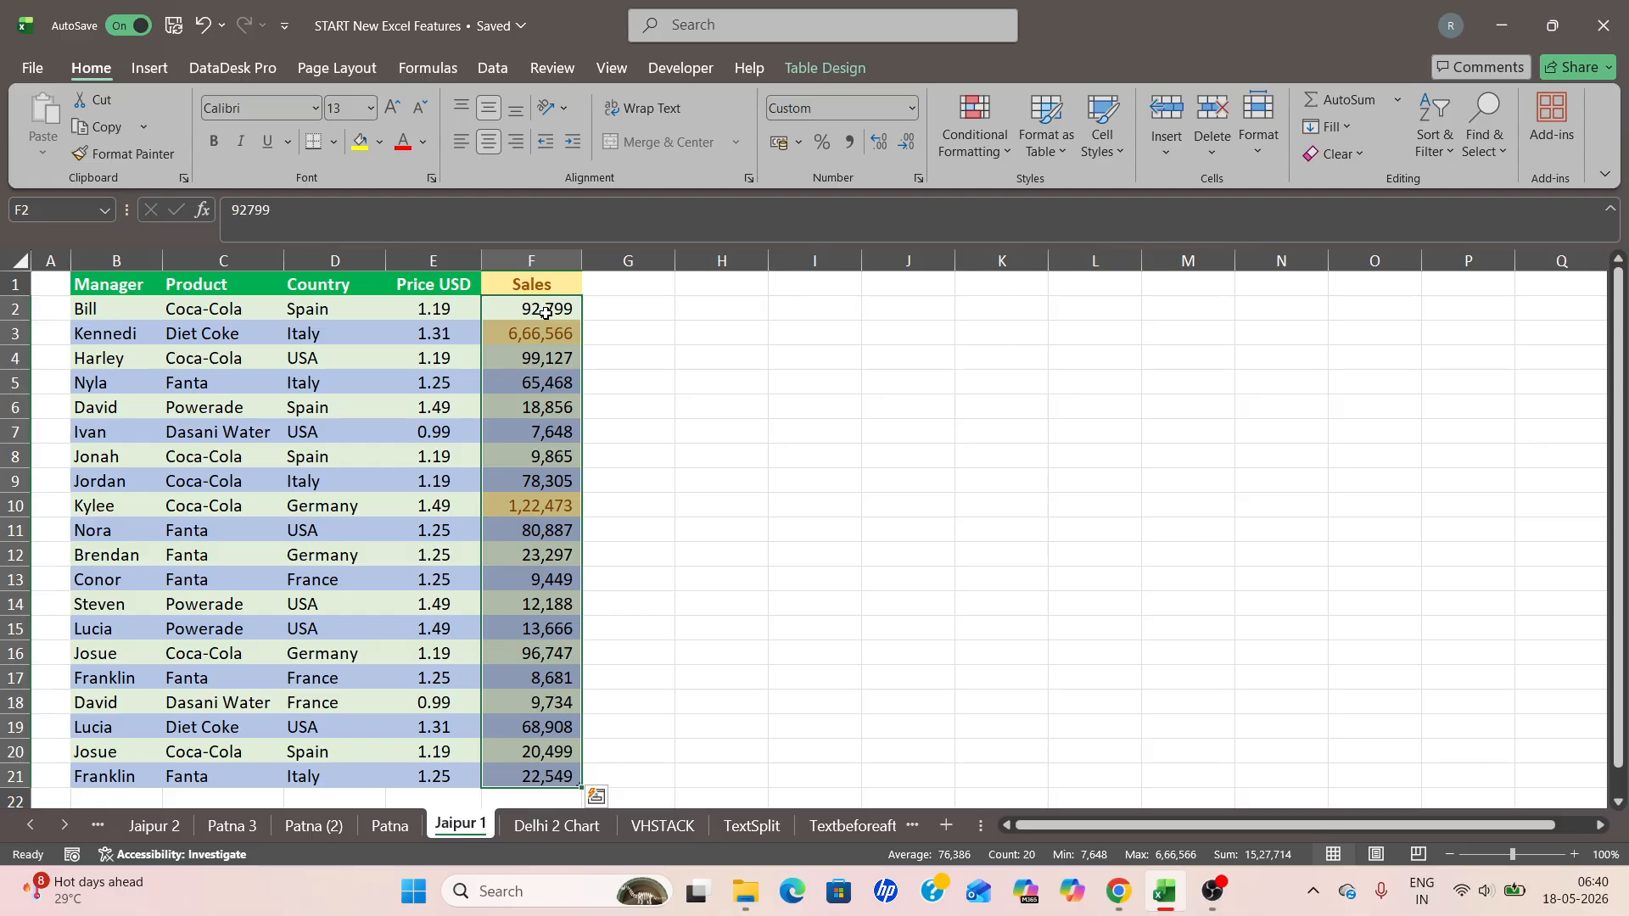
pyautogui.click(1007, 153)
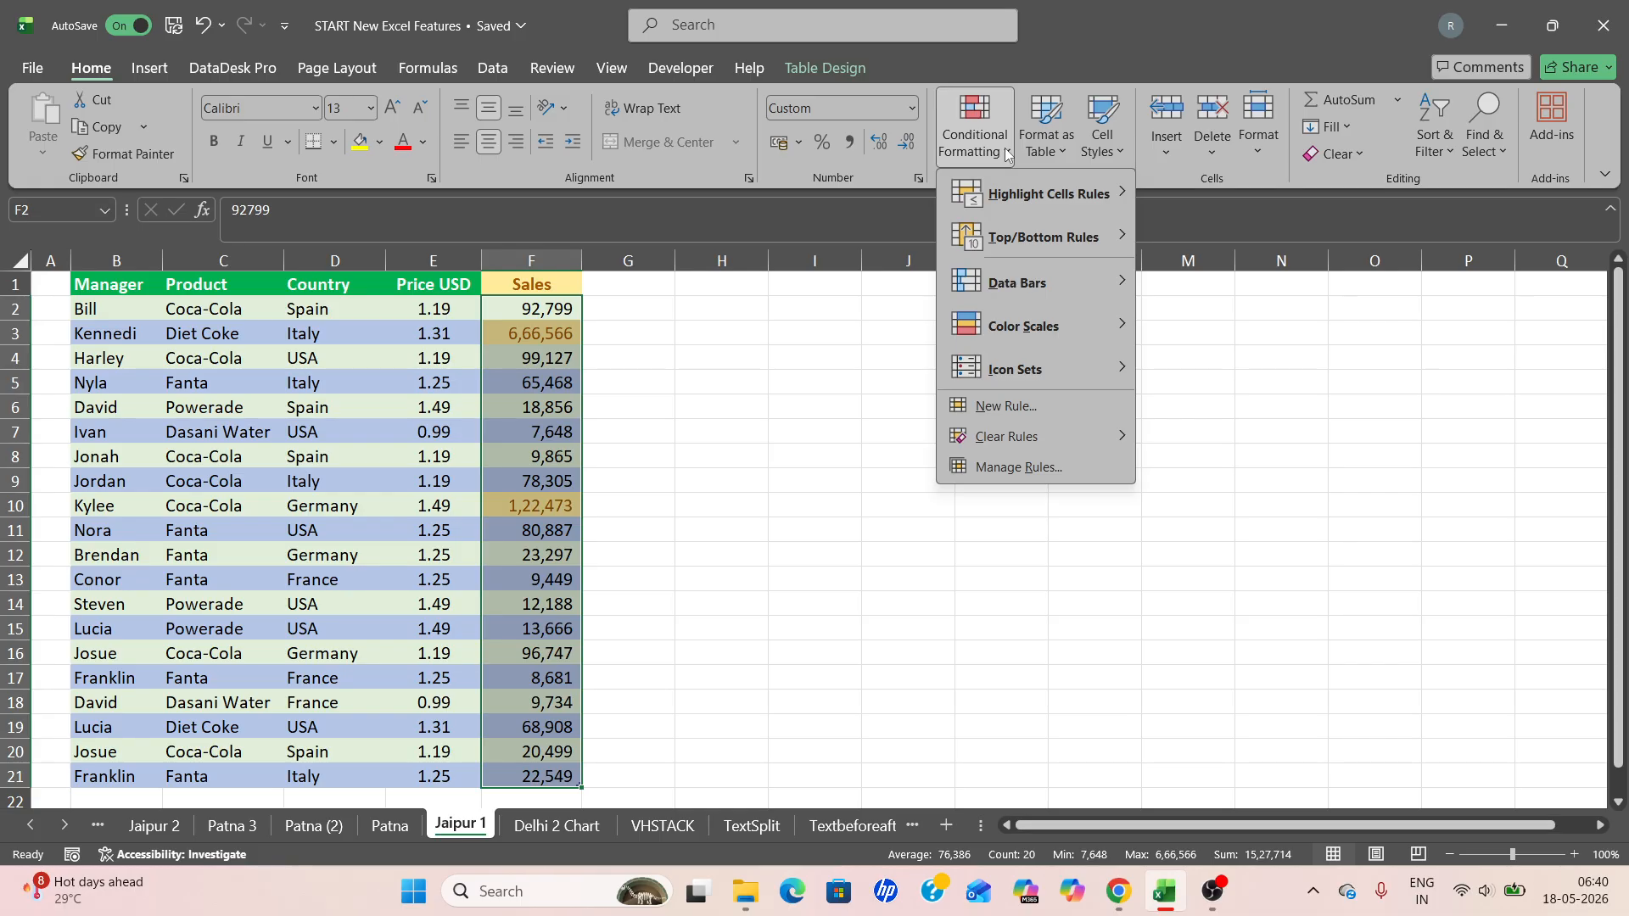
pyautogui.moveTo(1096, 190)
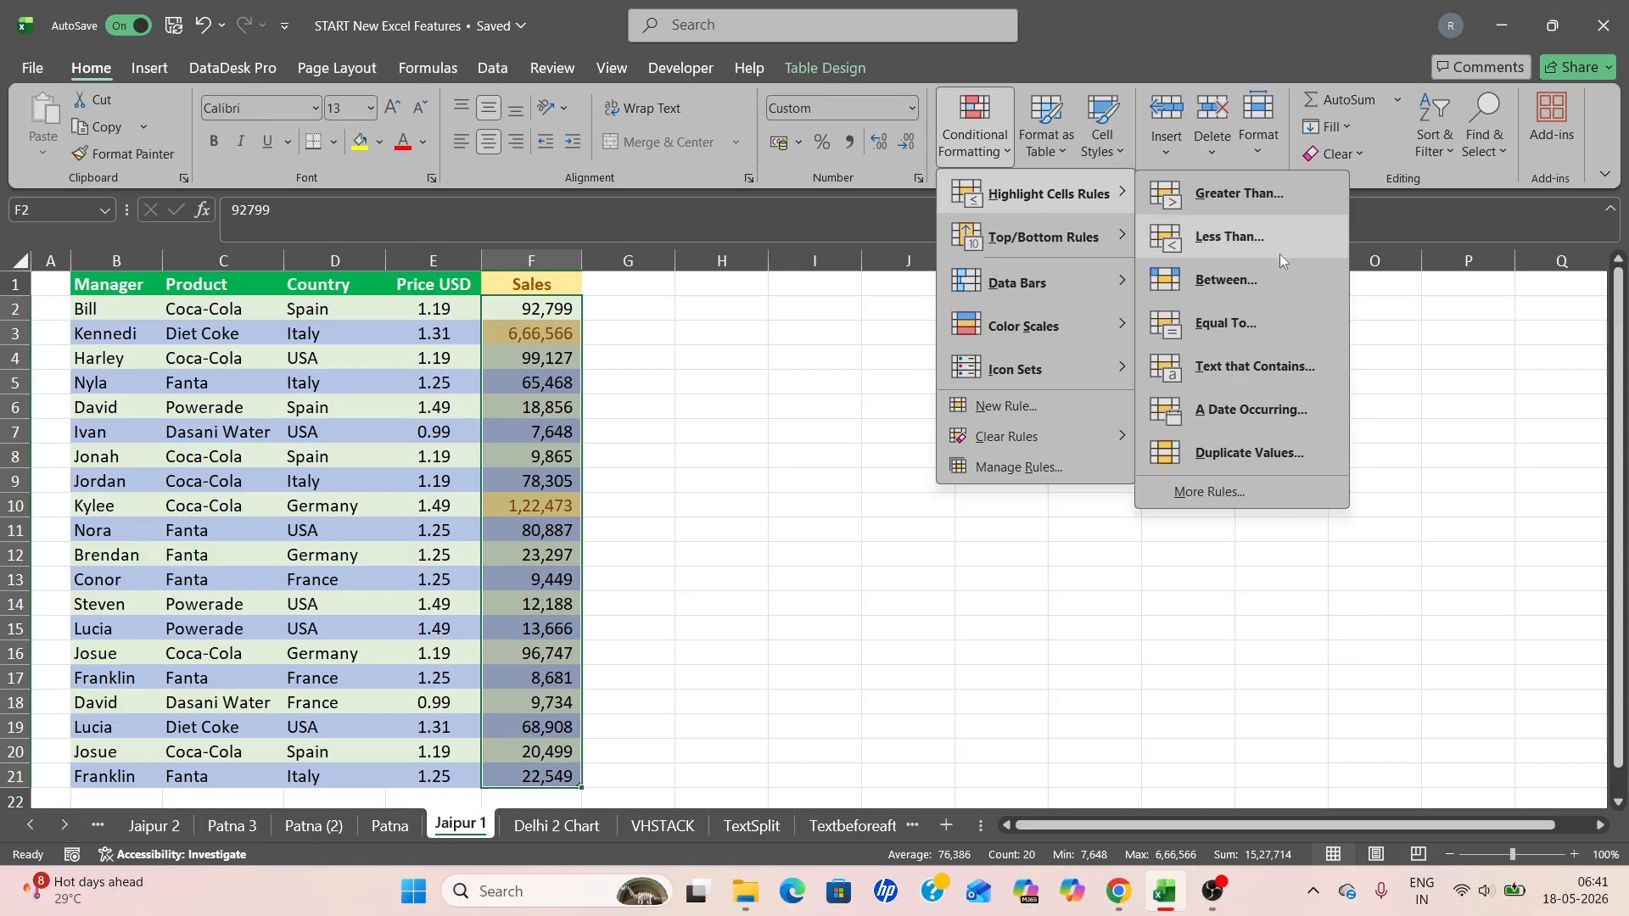
pyautogui.click(1227, 239)
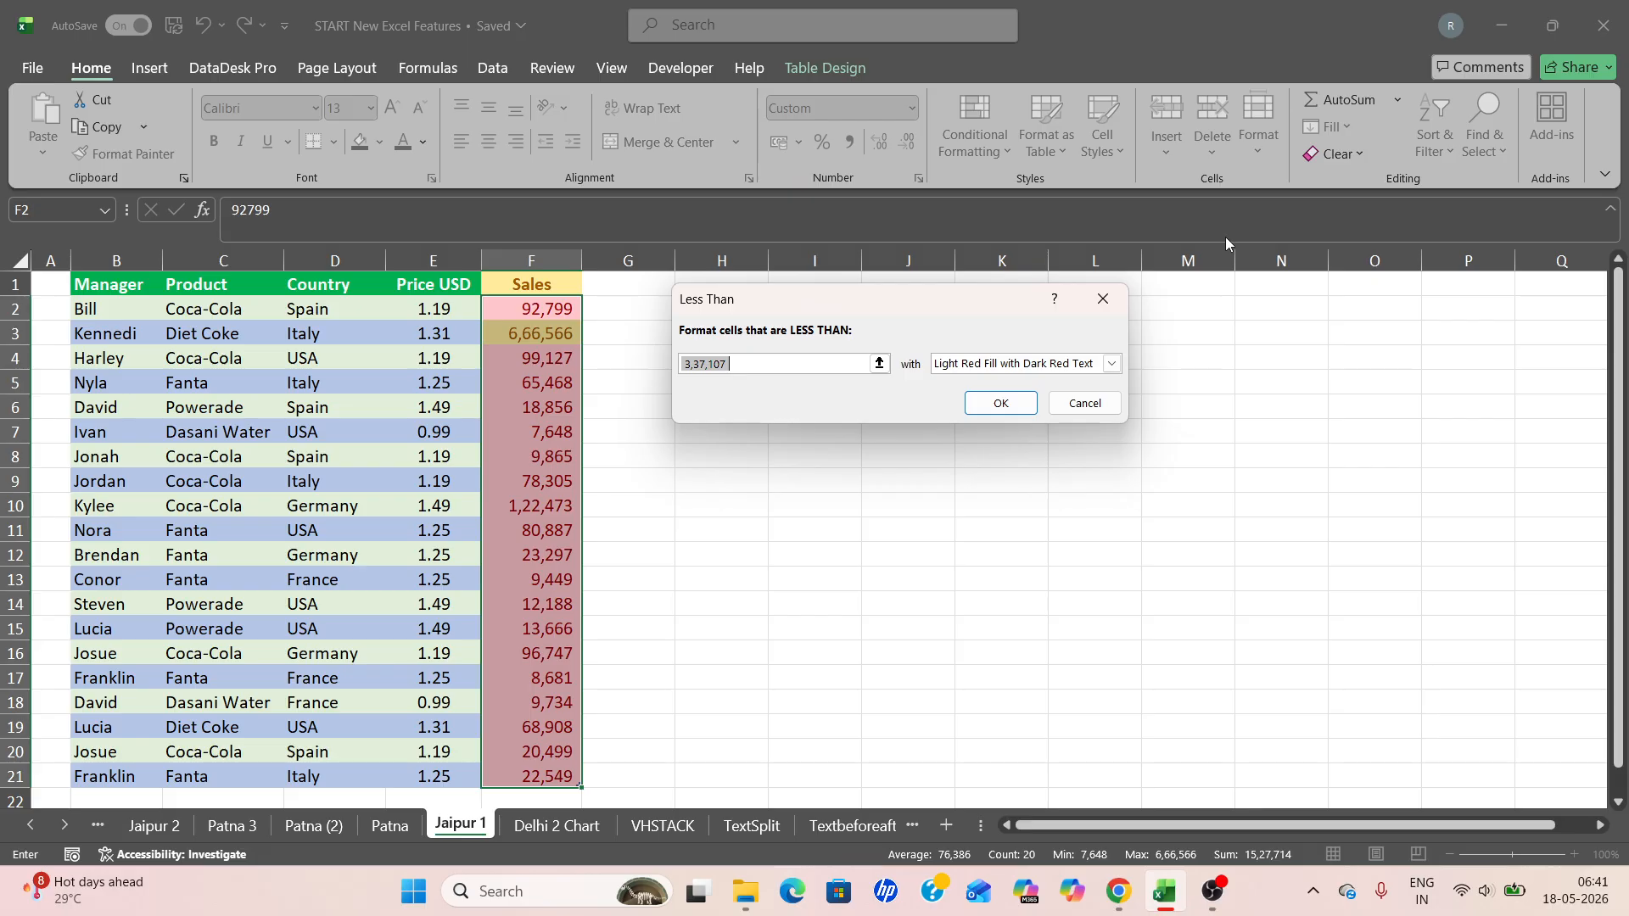
pyautogui.write('500')
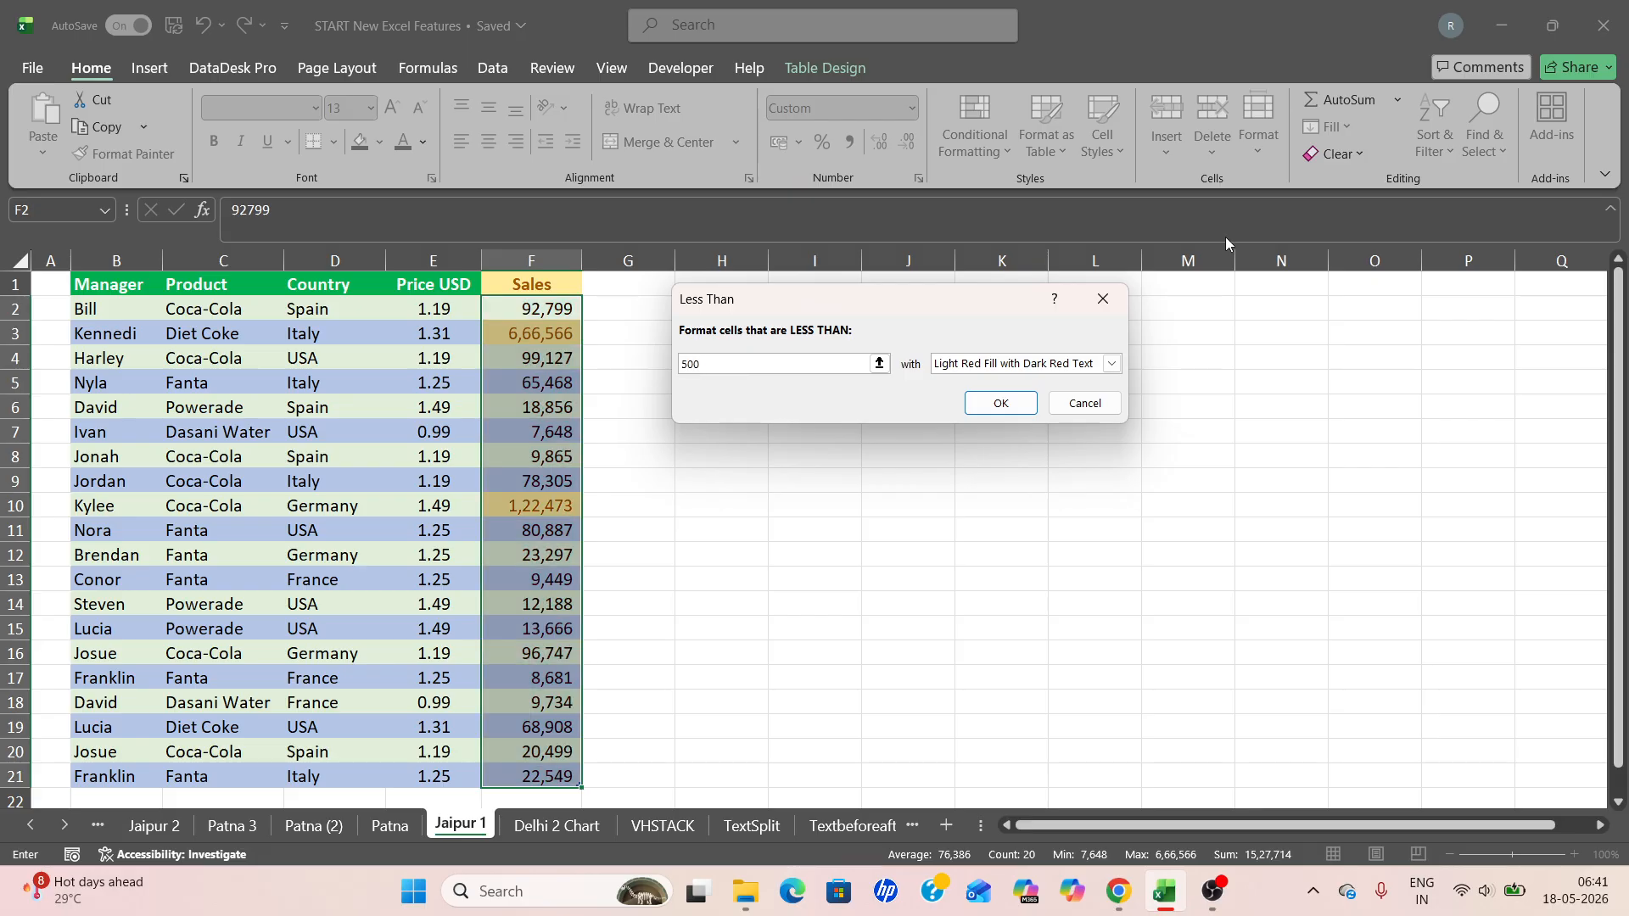
pyautogui.write('00')
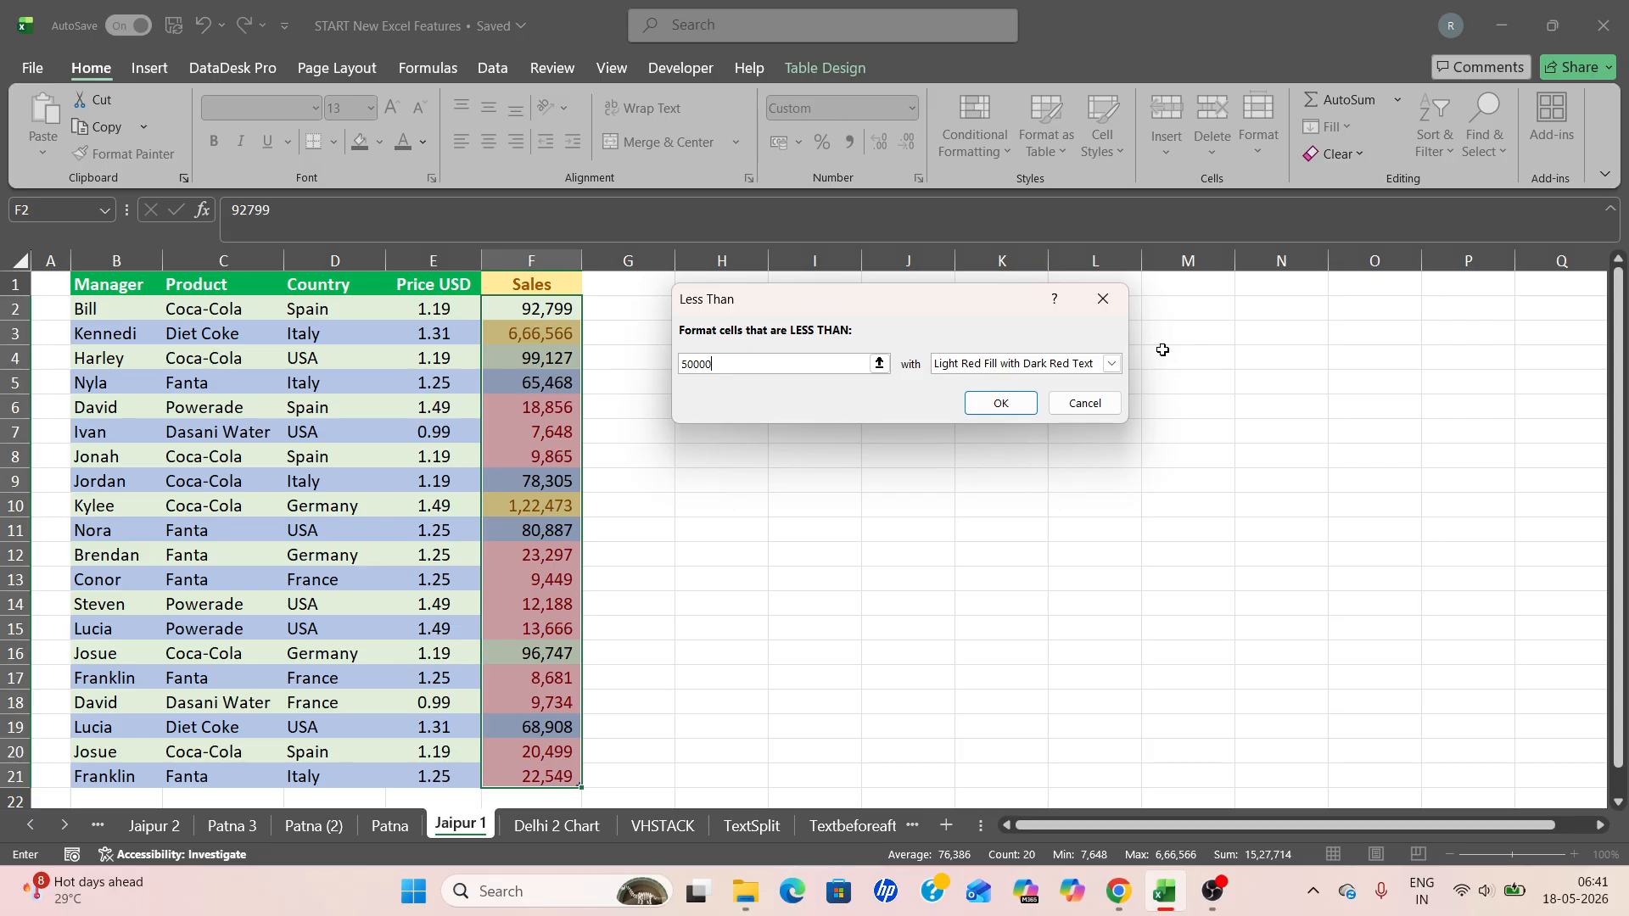
# Step: Give the Less Than rule a custom format with white fill and red font, and apply it
pyautogui.click(1115, 366)
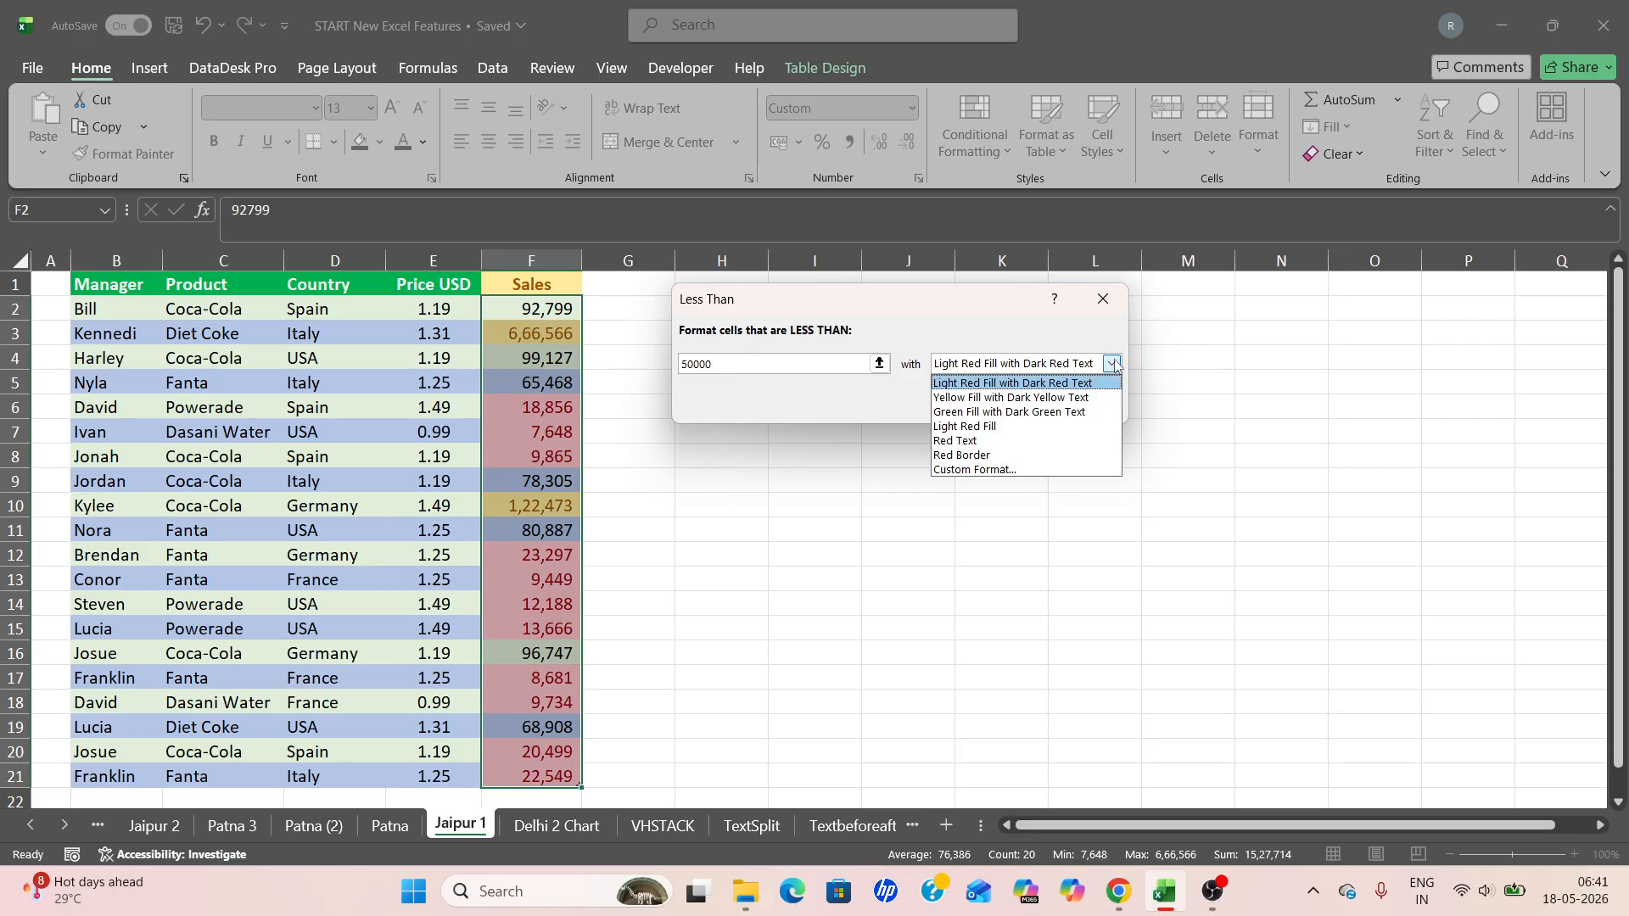
pyautogui.click(1068, 475)
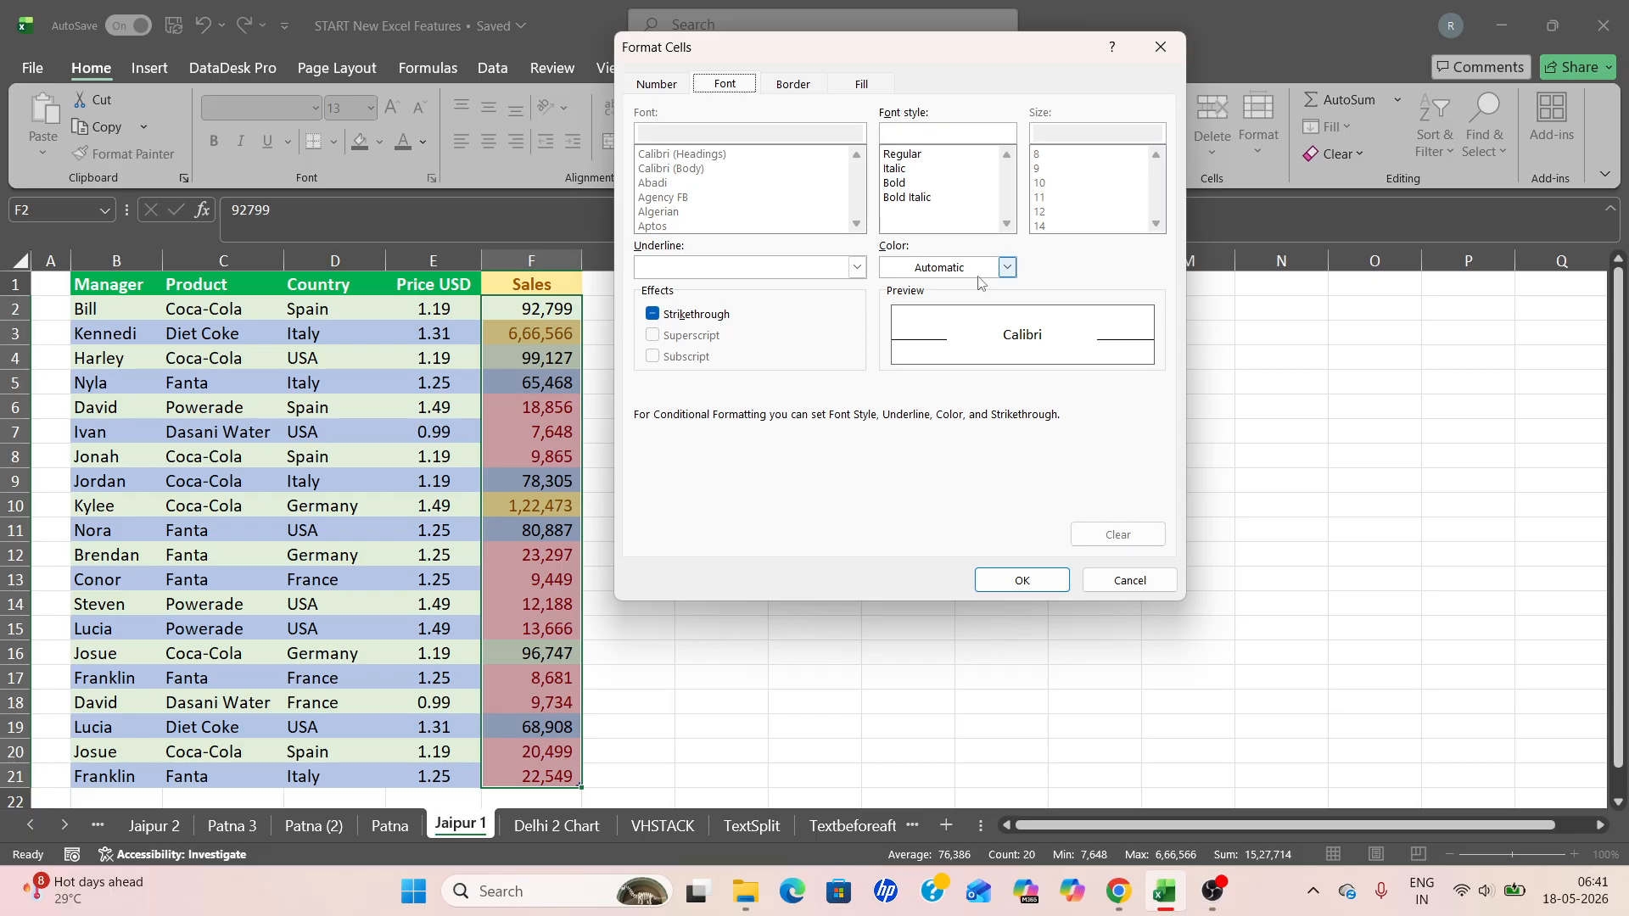
pyautogui.click(851, 90)
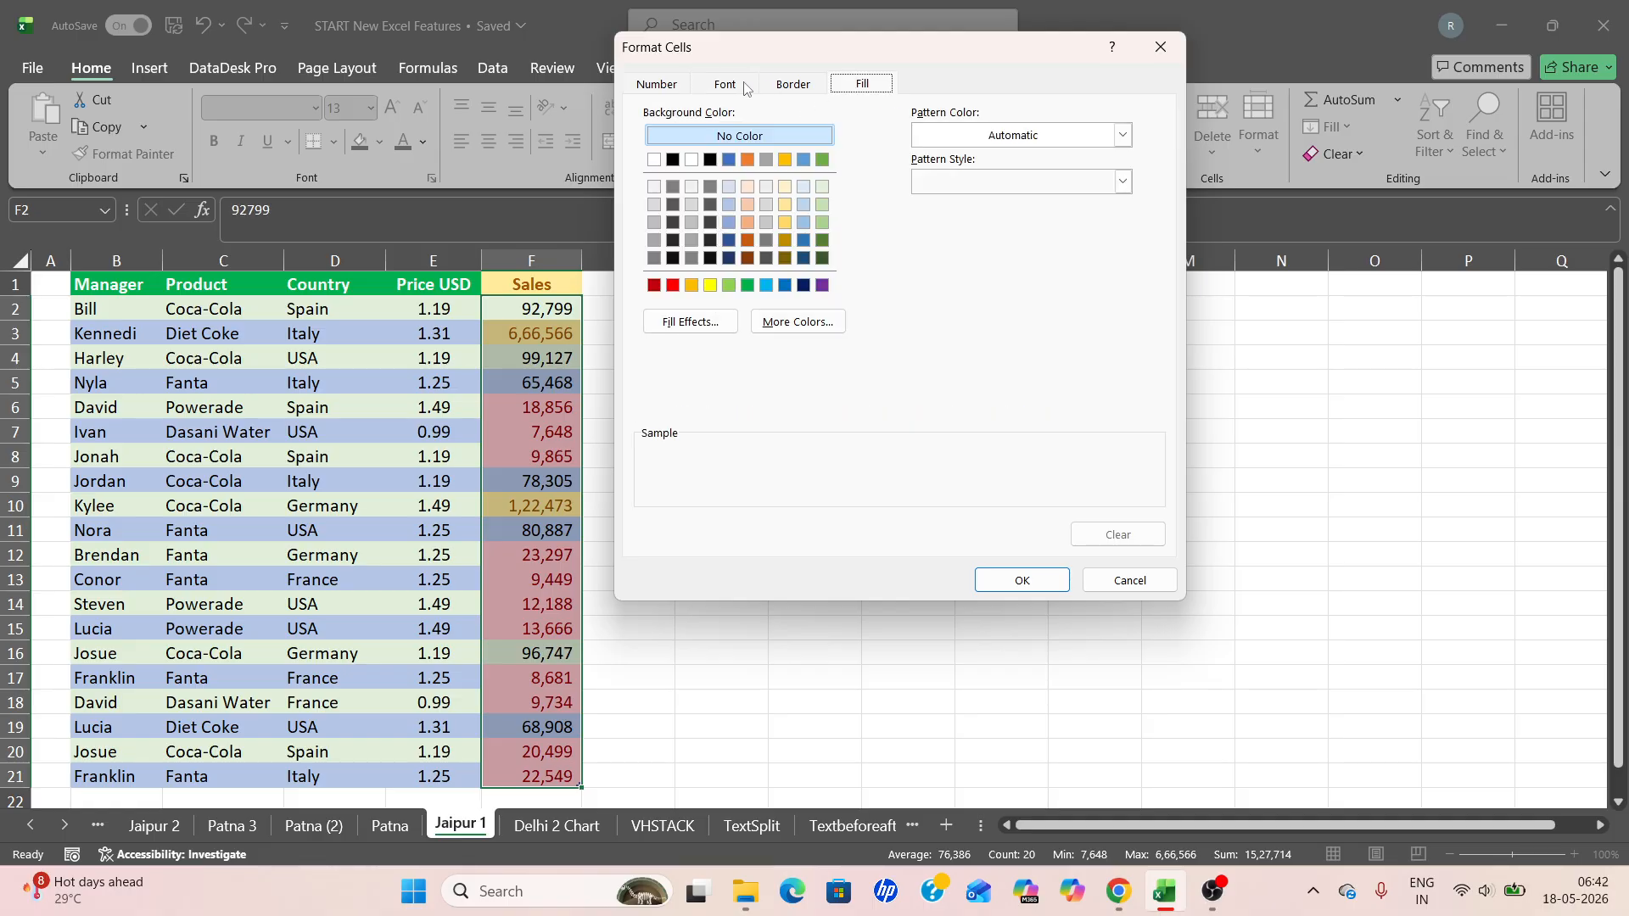
pyautogui.click(658, 160)
pyautogui.click(721, 136)
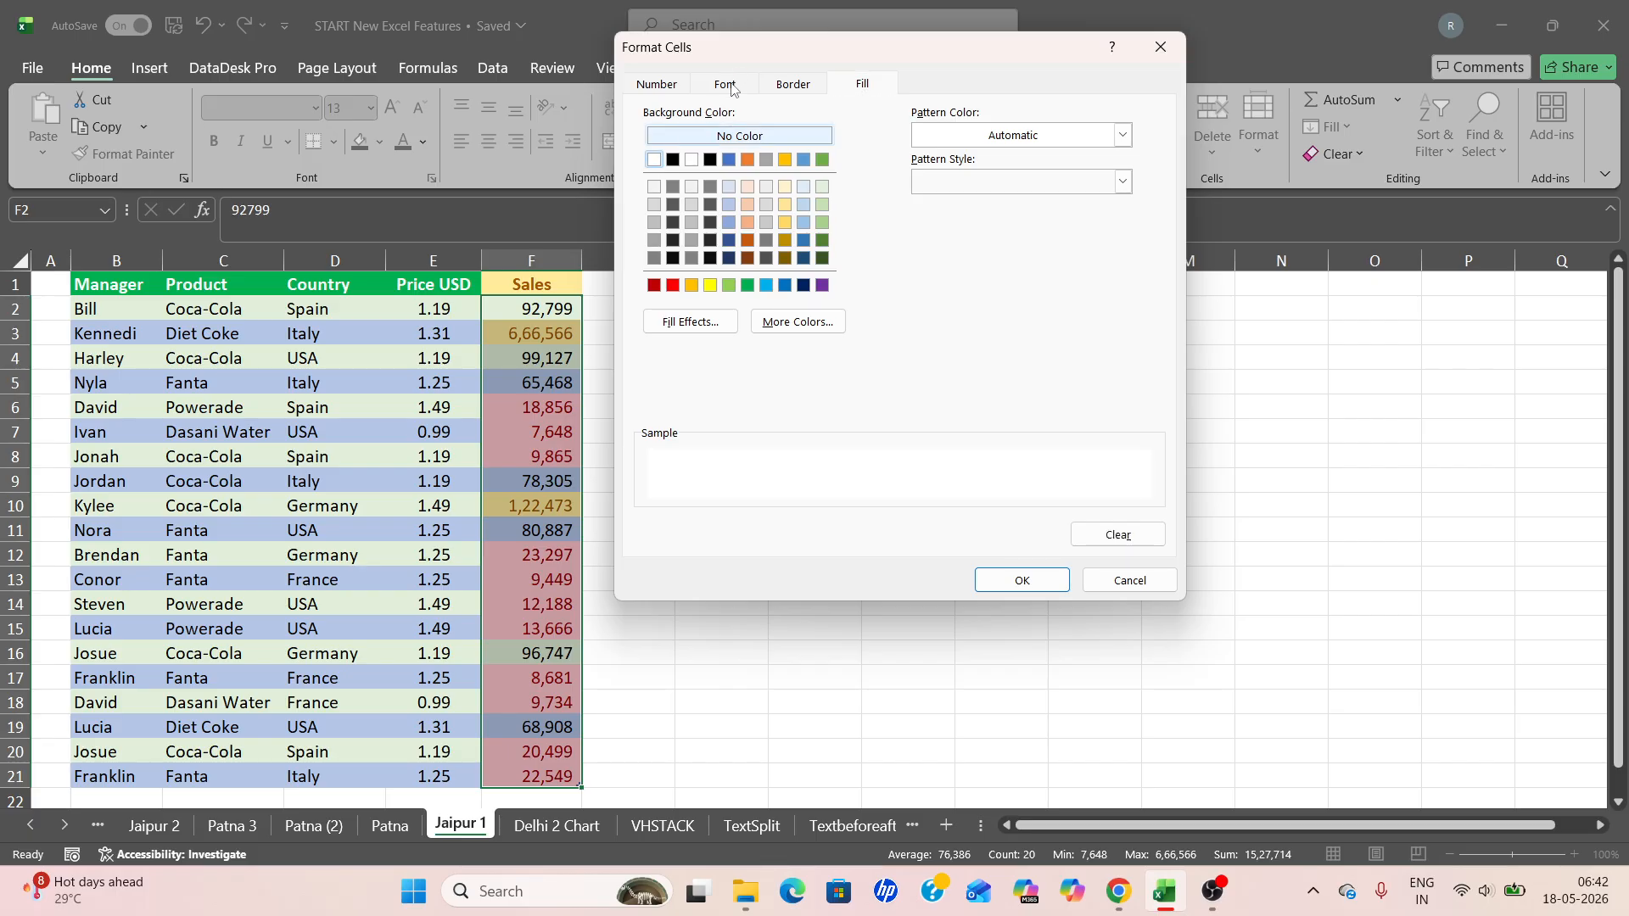
pyautogui.click(727, 84)
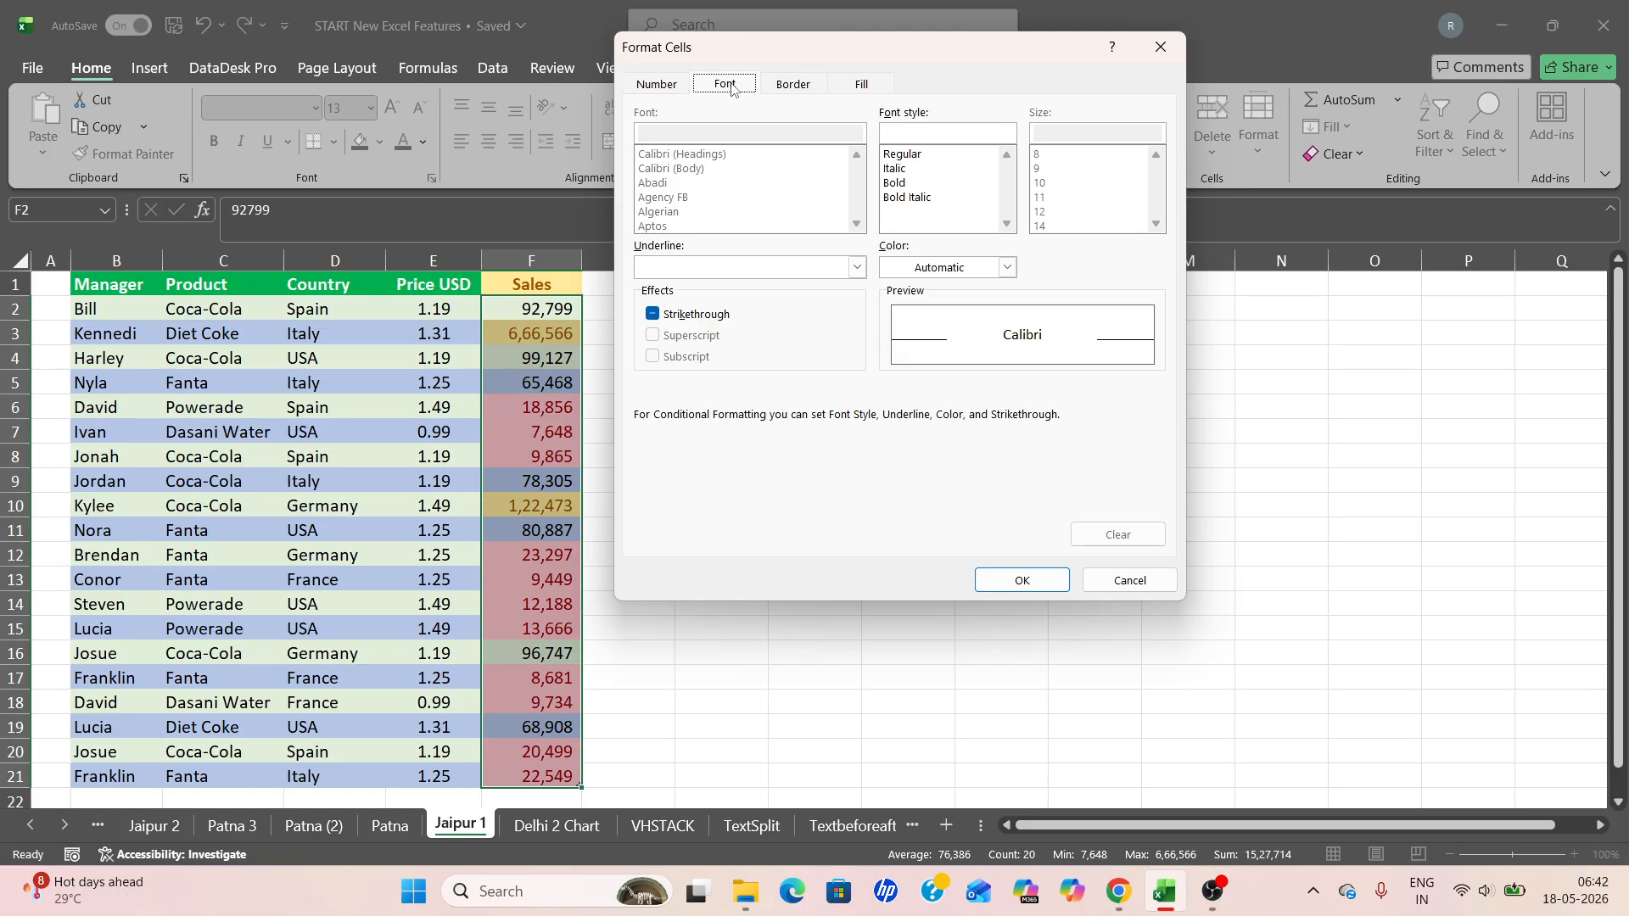
pyautogui.click(1007, 269)
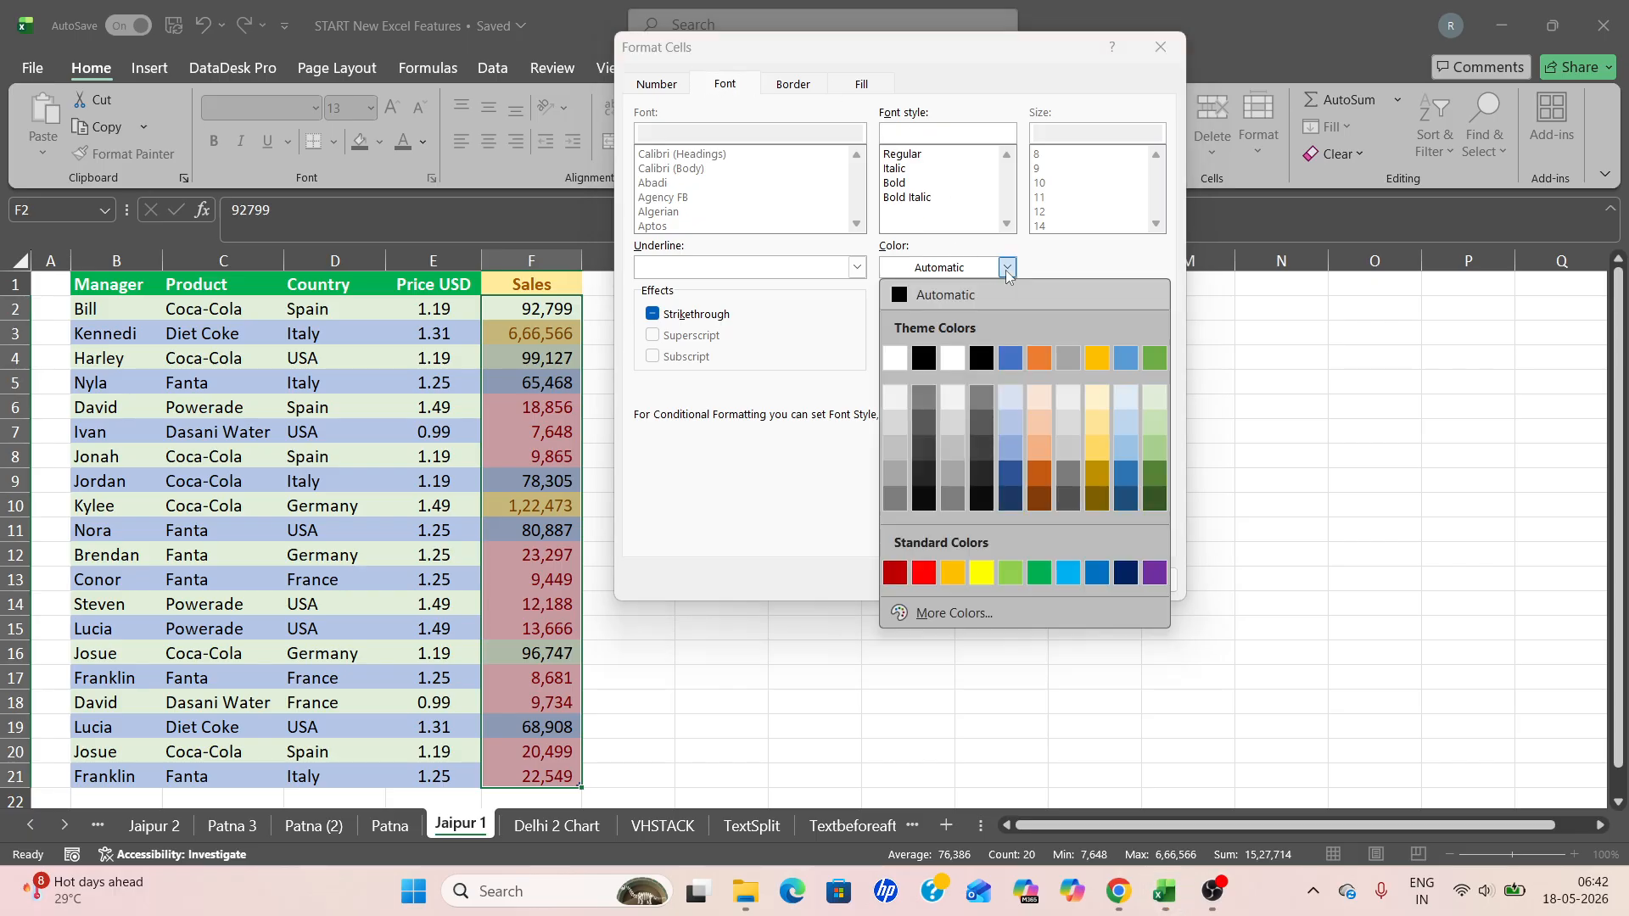
pyautogui.click(924, 573)
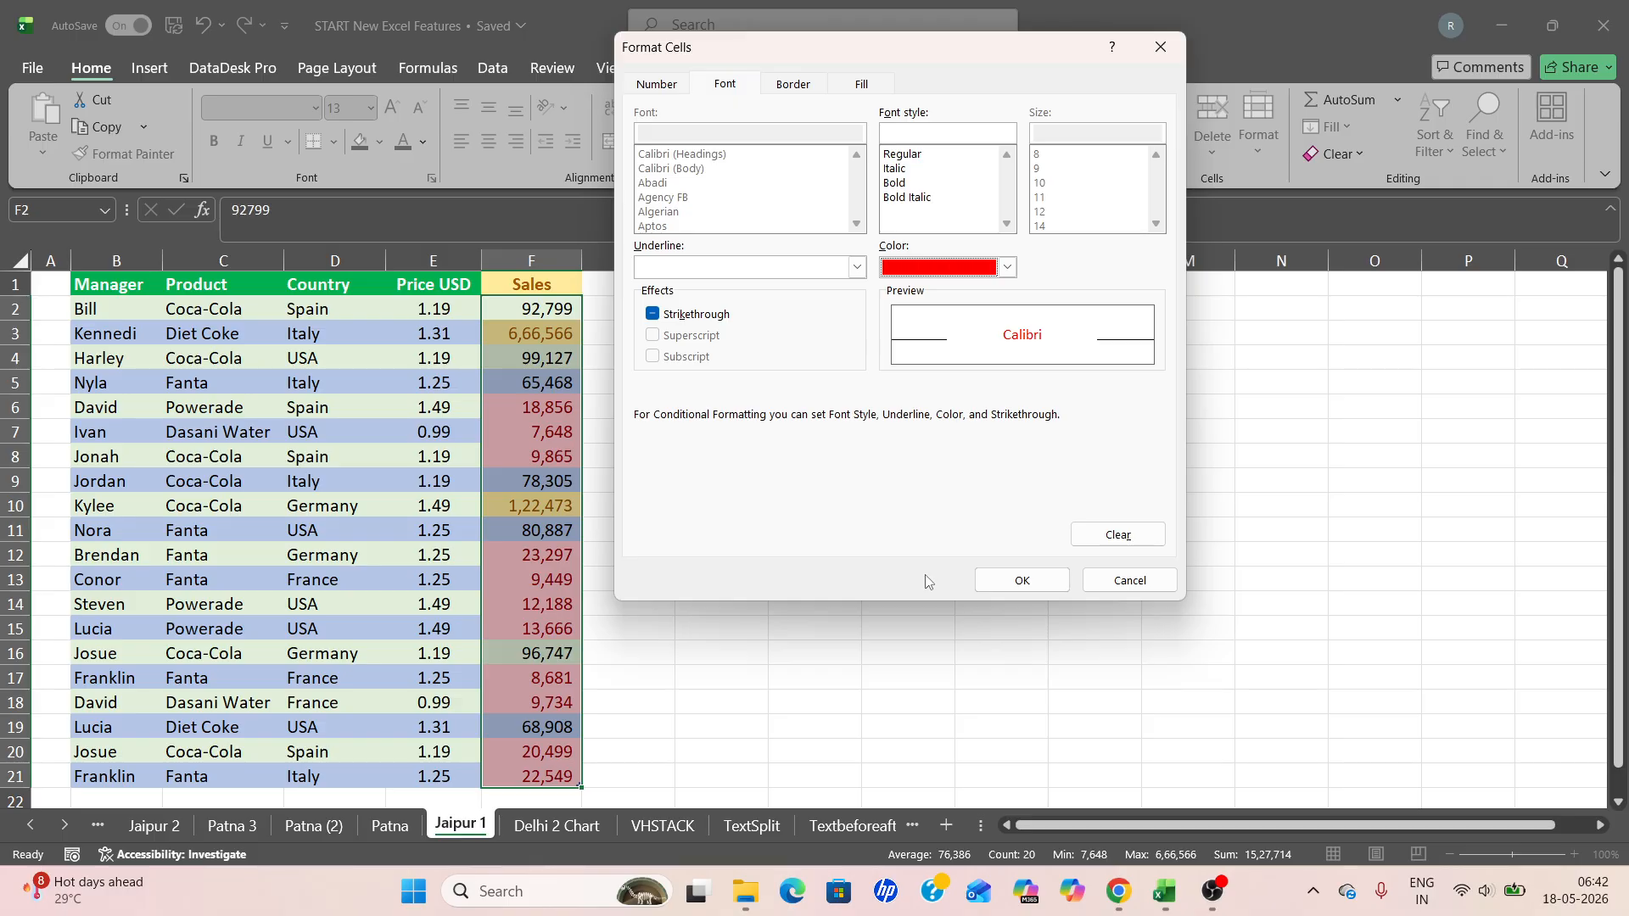
pyautogui.click(1033, 588)
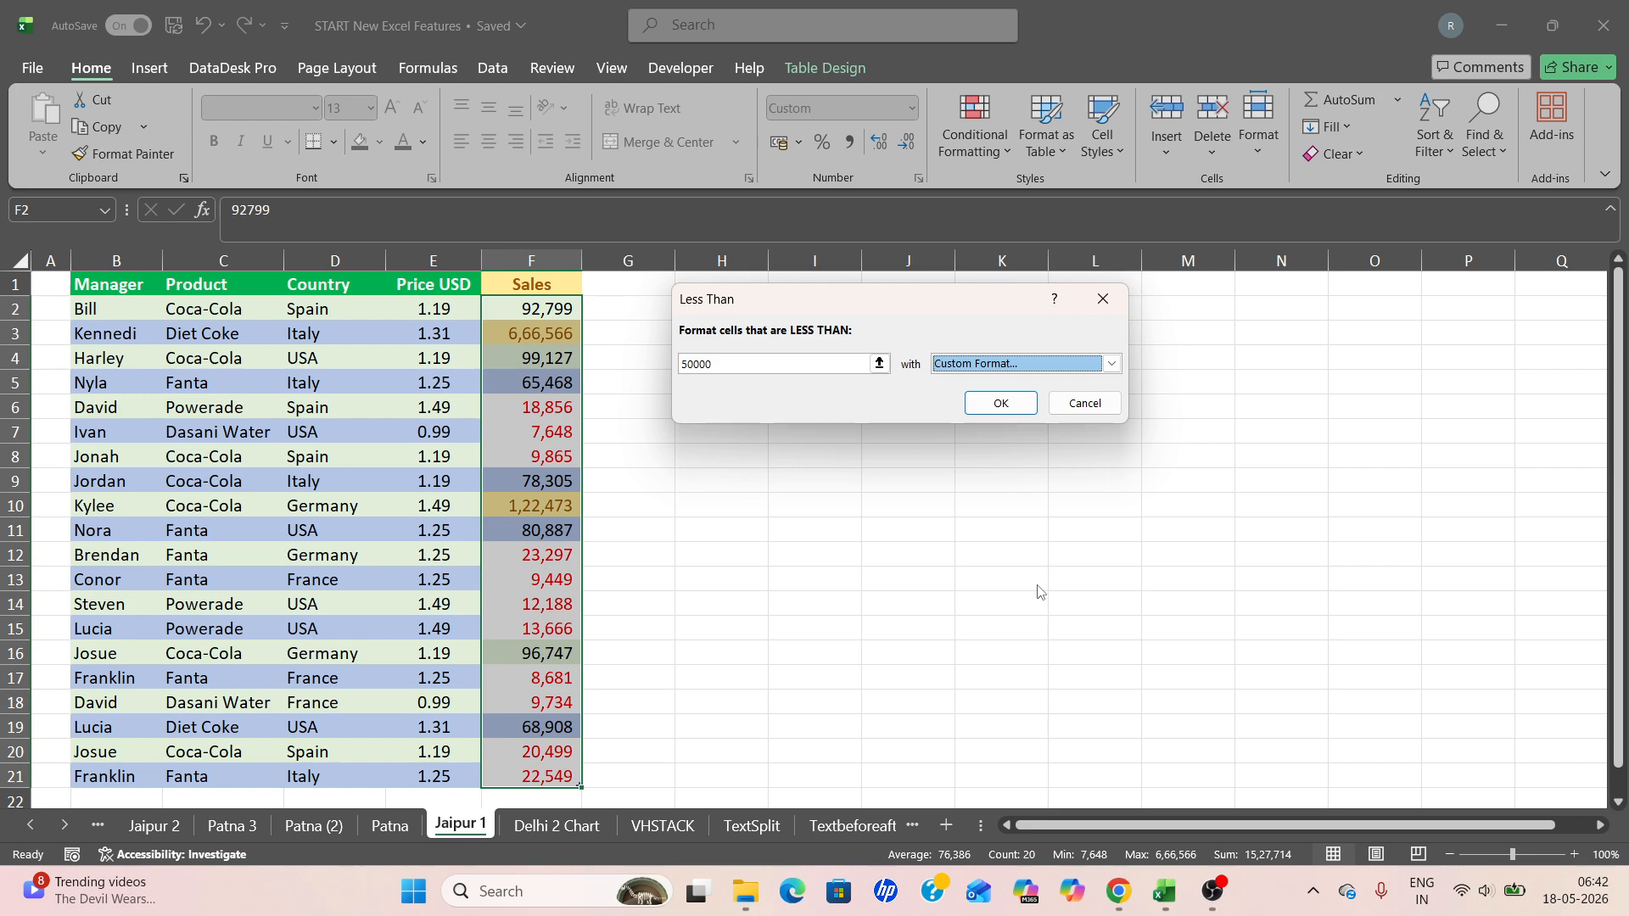
pyautogui.click(1004, 405)
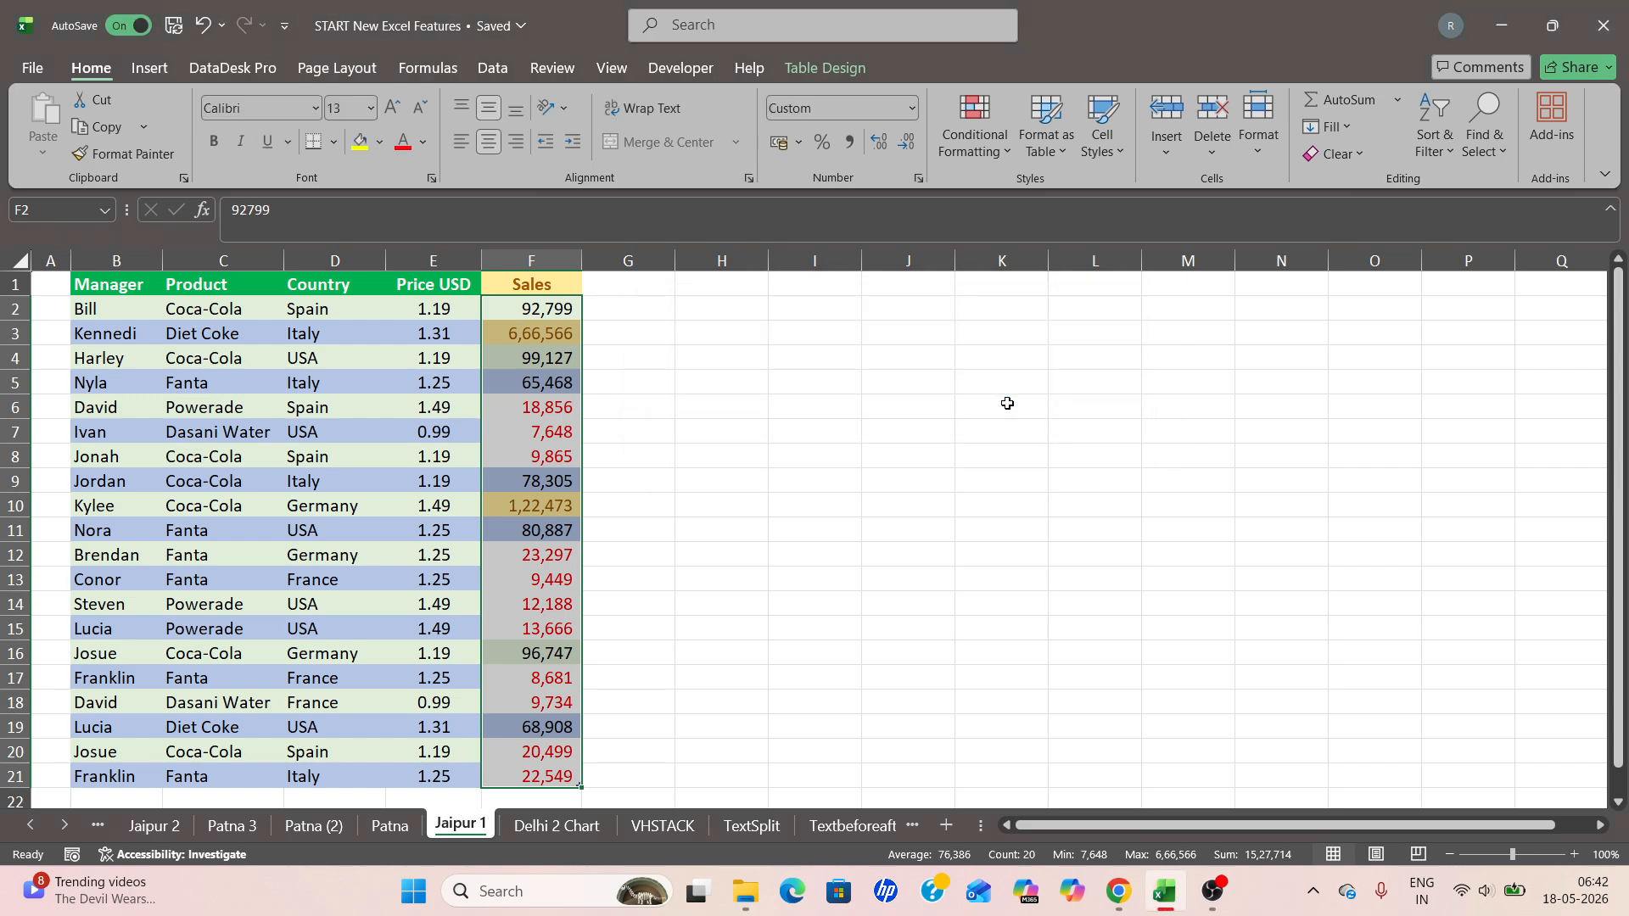
pyautogui.click(802, 478)
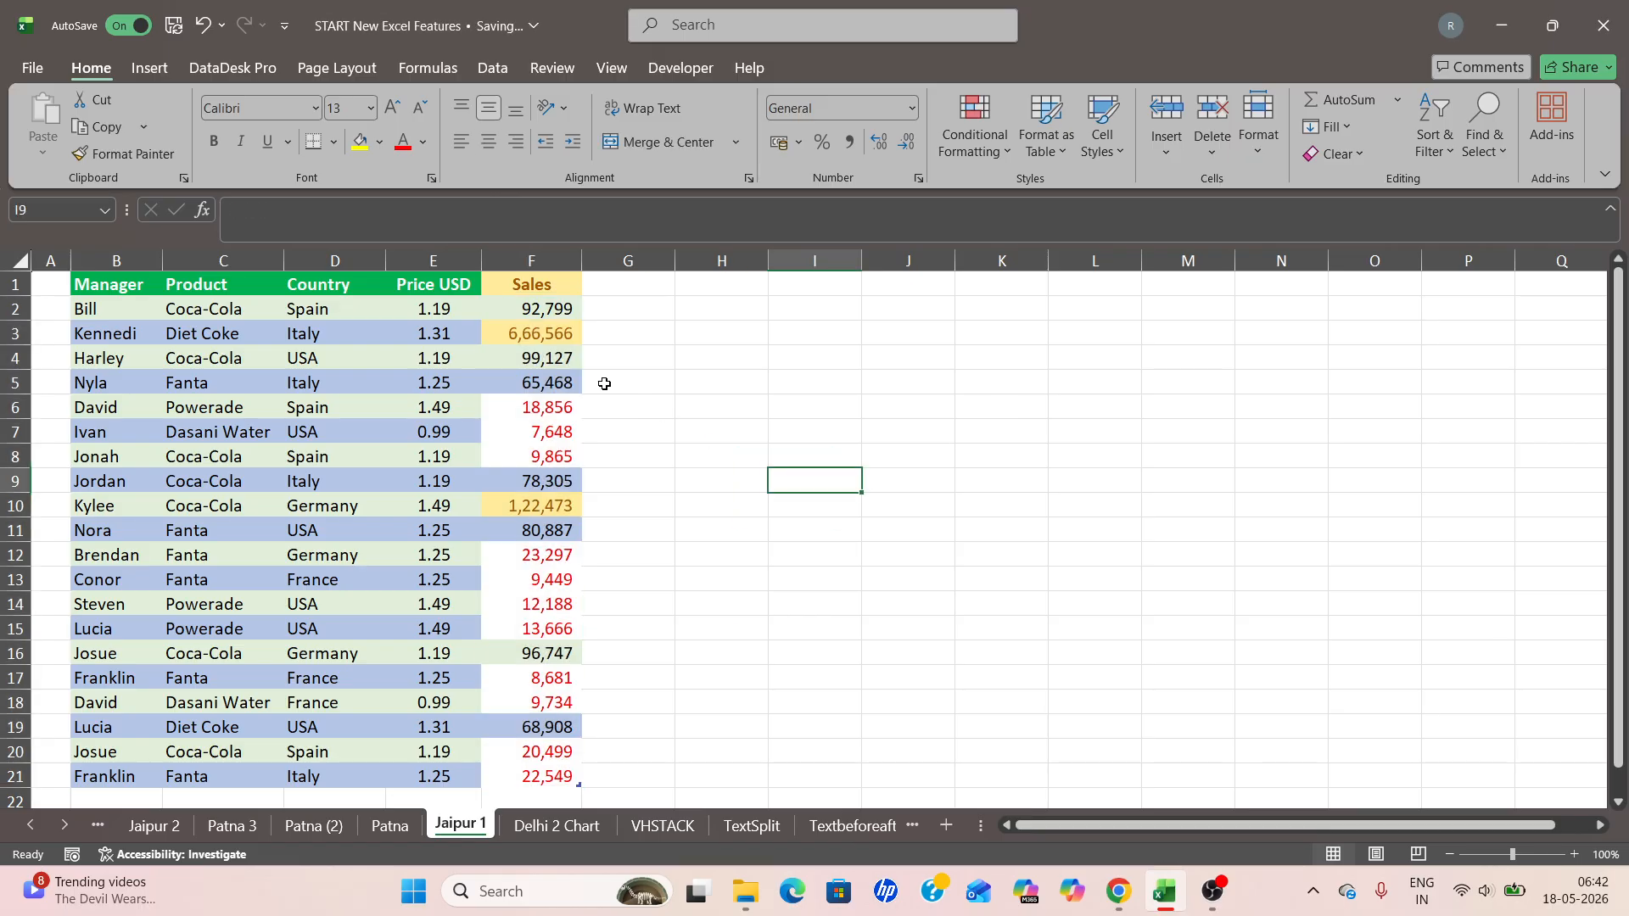
# Step: Copy the whole Sales column F and paste it into the adjacent column G
pyautogui.click(543, 260)
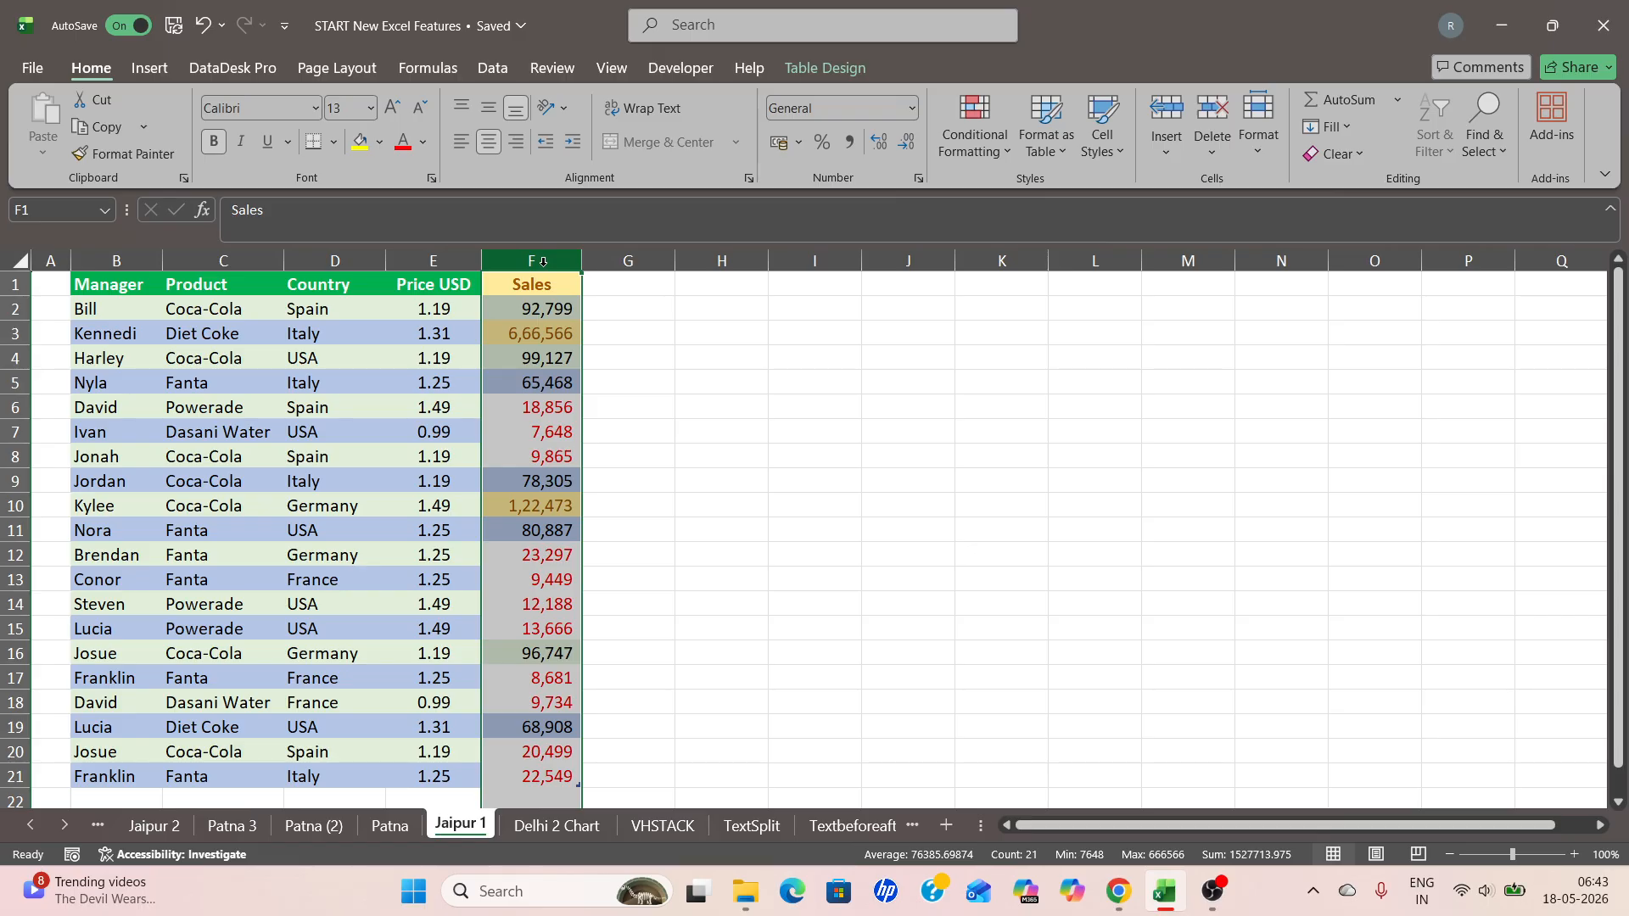
pyautogui.click(543, 261)
pyautogui.hotkey('ctrl', 'c')
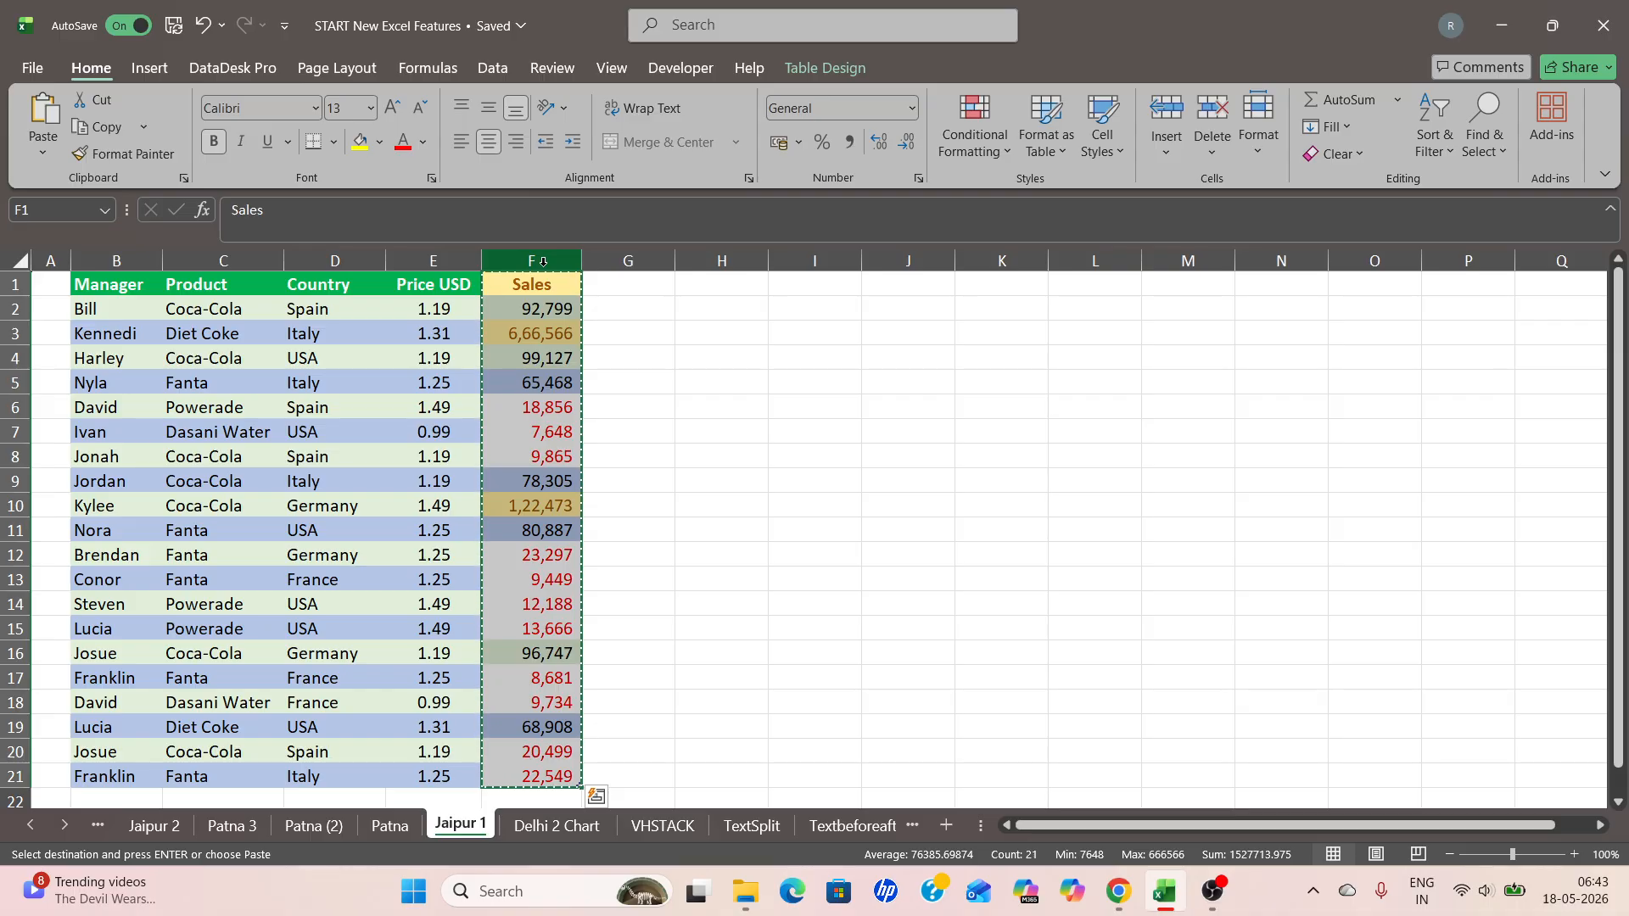
pyautogui.press('Right')
pyautogui.hotkey('ctrl', 'v')
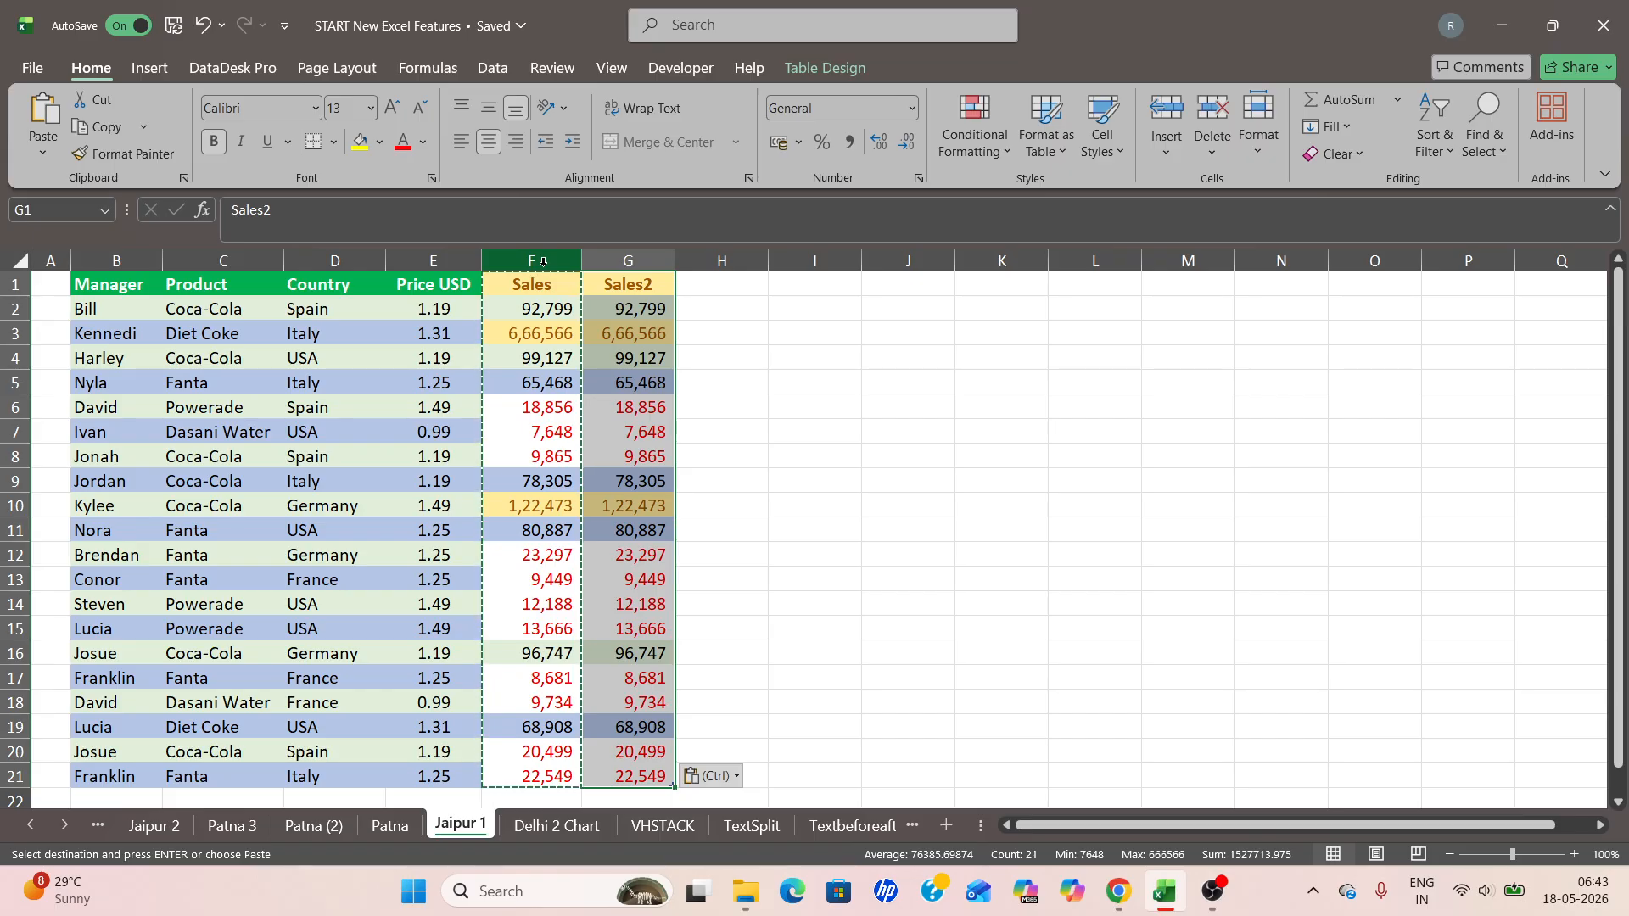
# Step: Clear the conditional formatting rules from the pasted column G only, and end the pending copy selection
pyautogui.click(1007, 154)
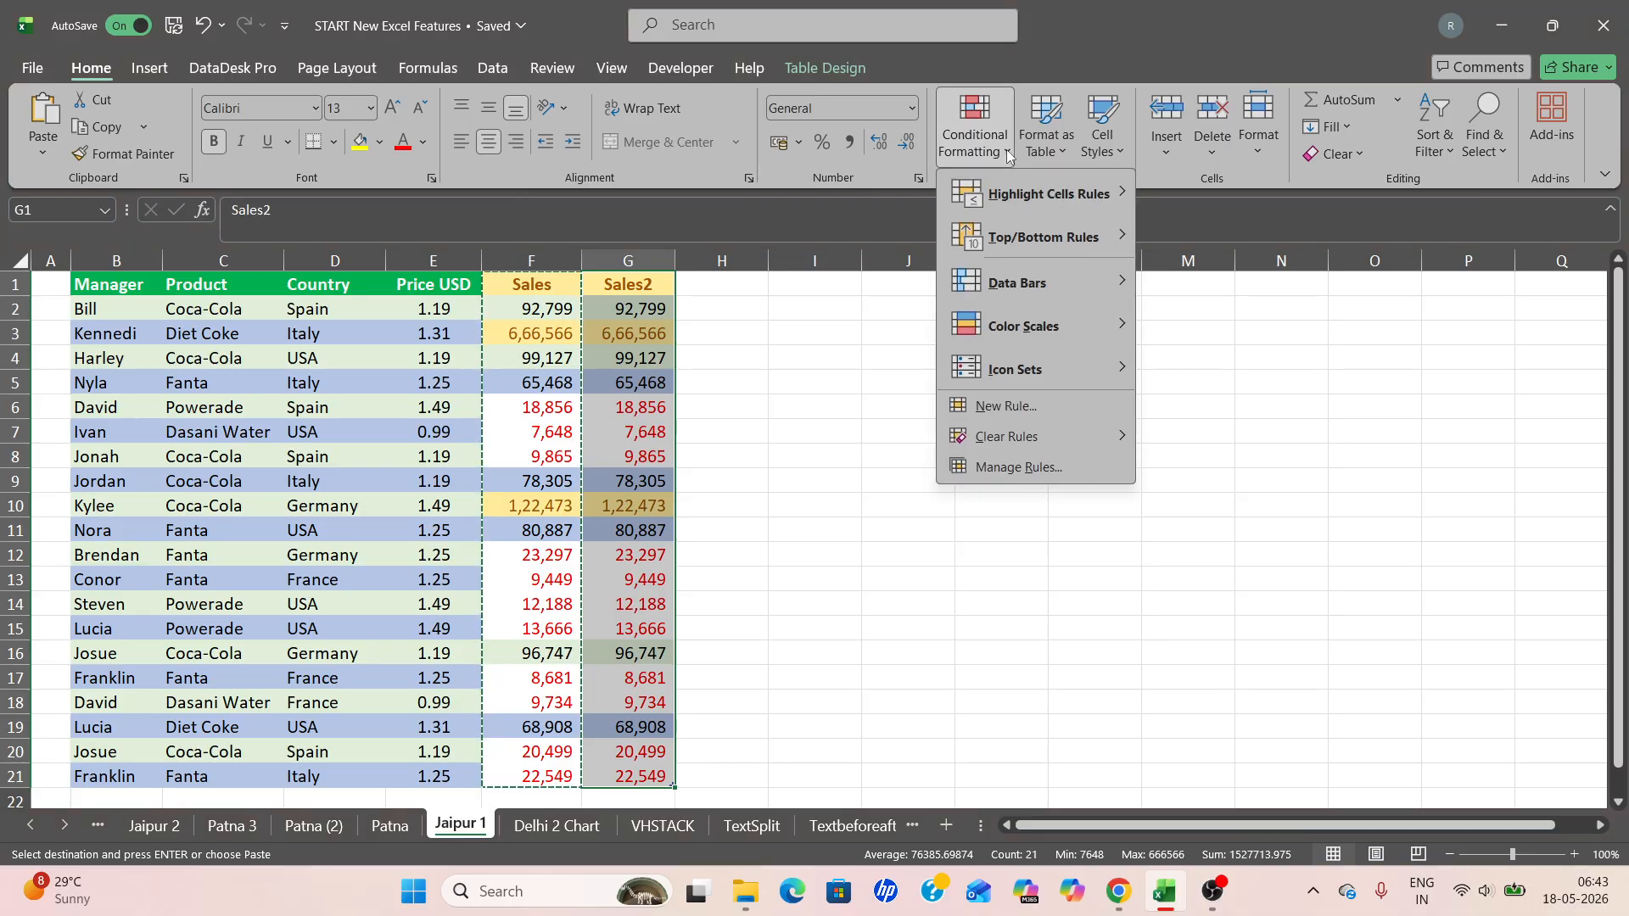
pyautogui.moveTo(1047, 438)
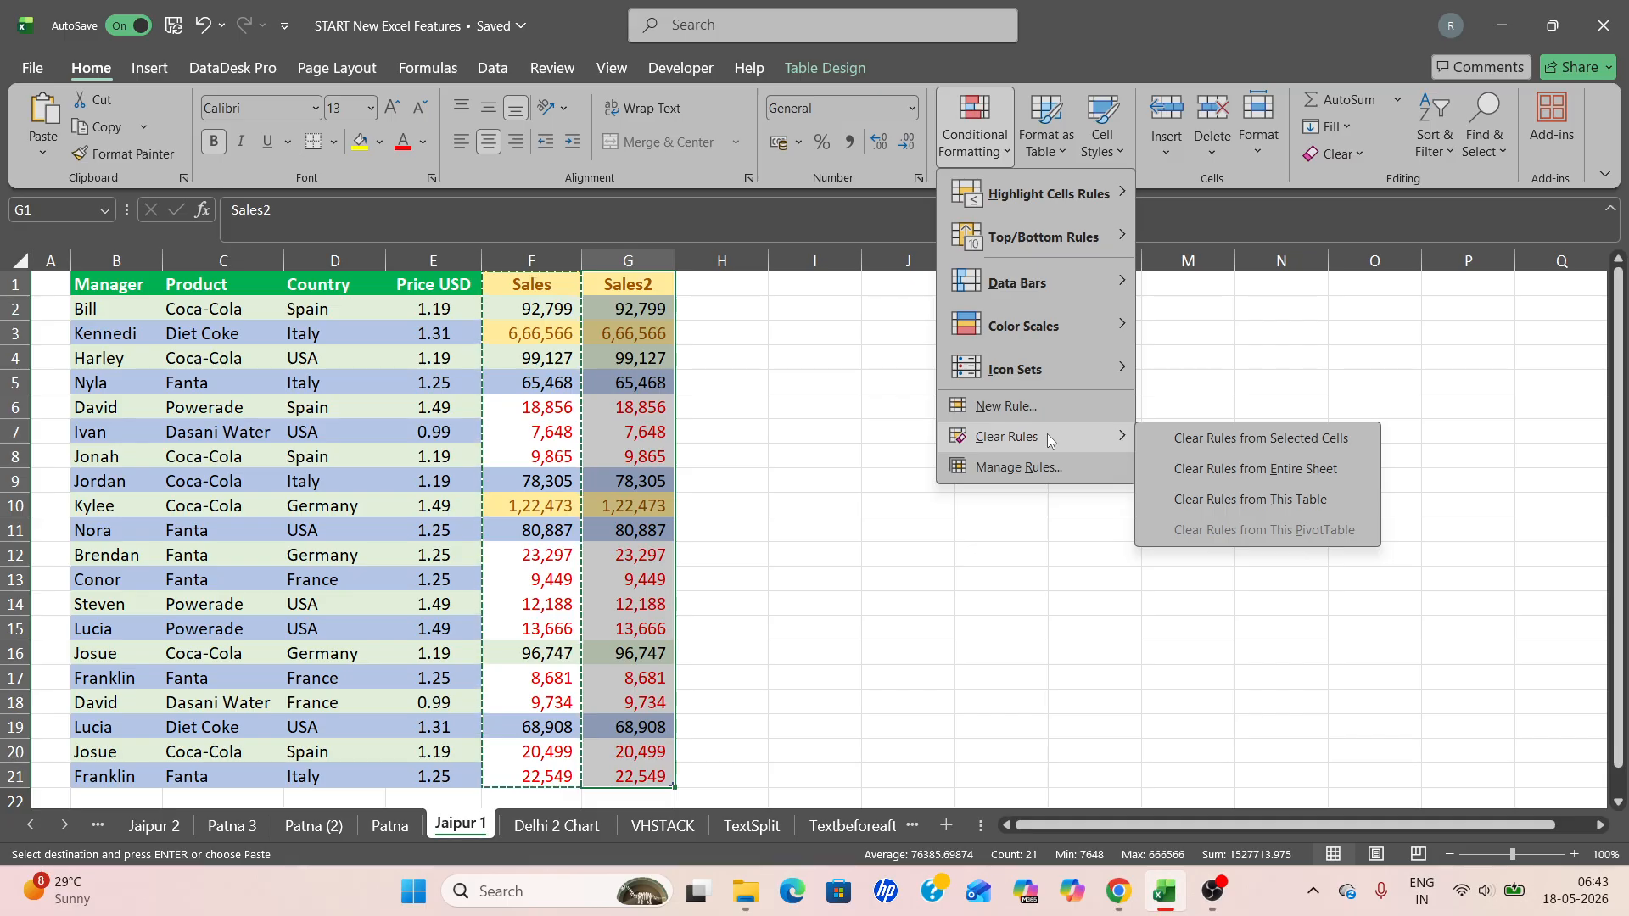
pyautogui.click(1247, 441)
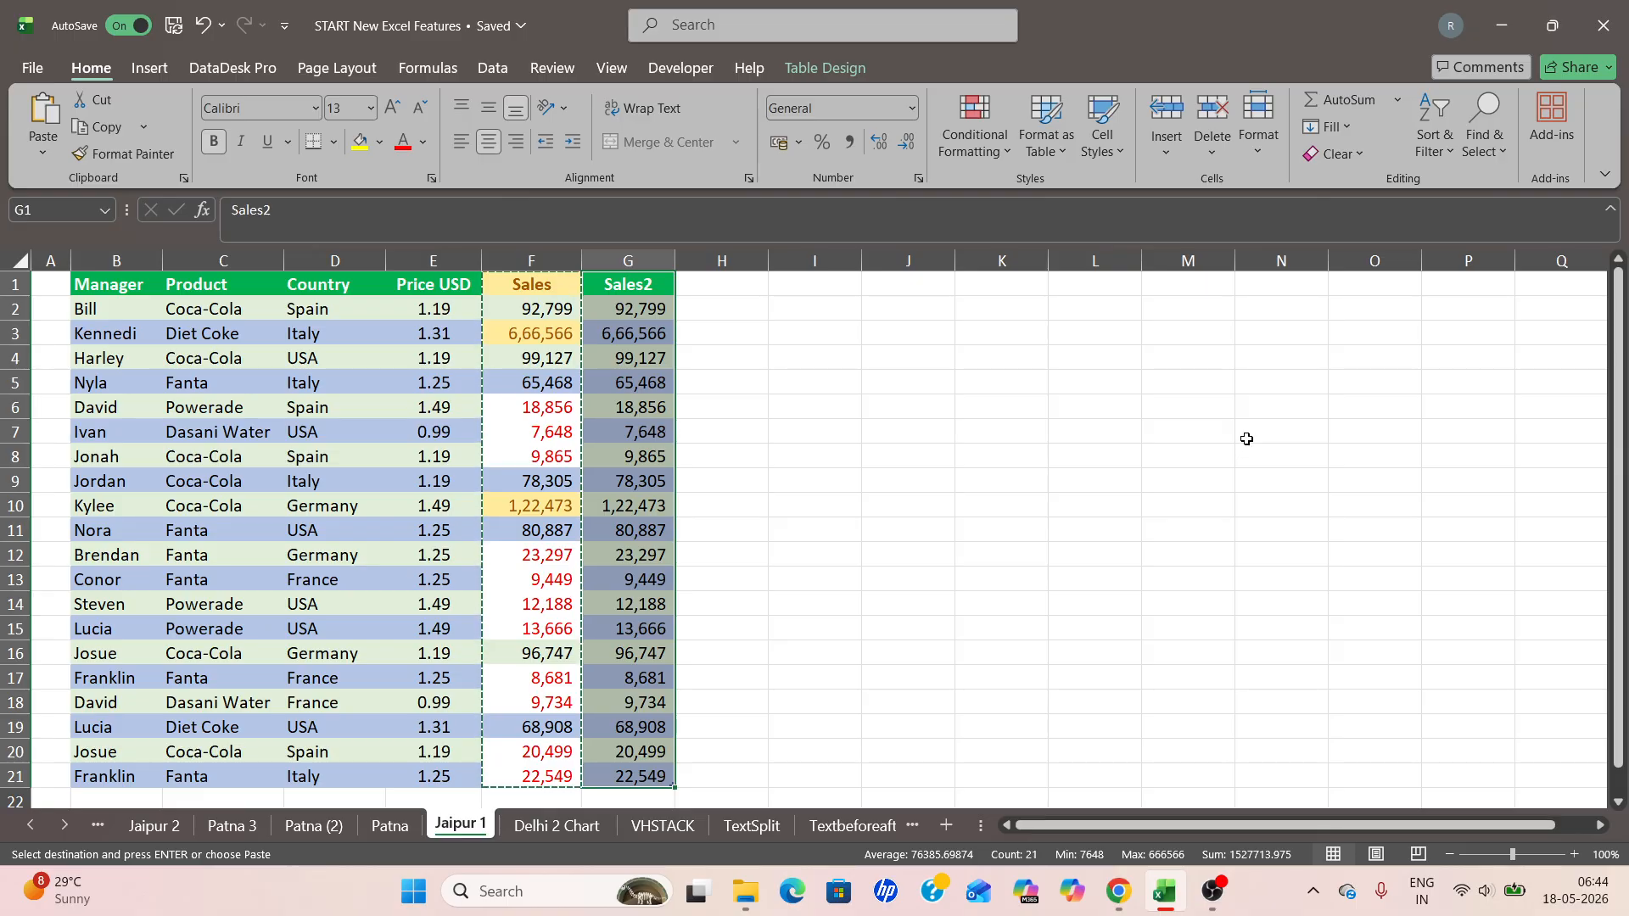
pyautogui.press('Escape')
pyautogui.press('Up')
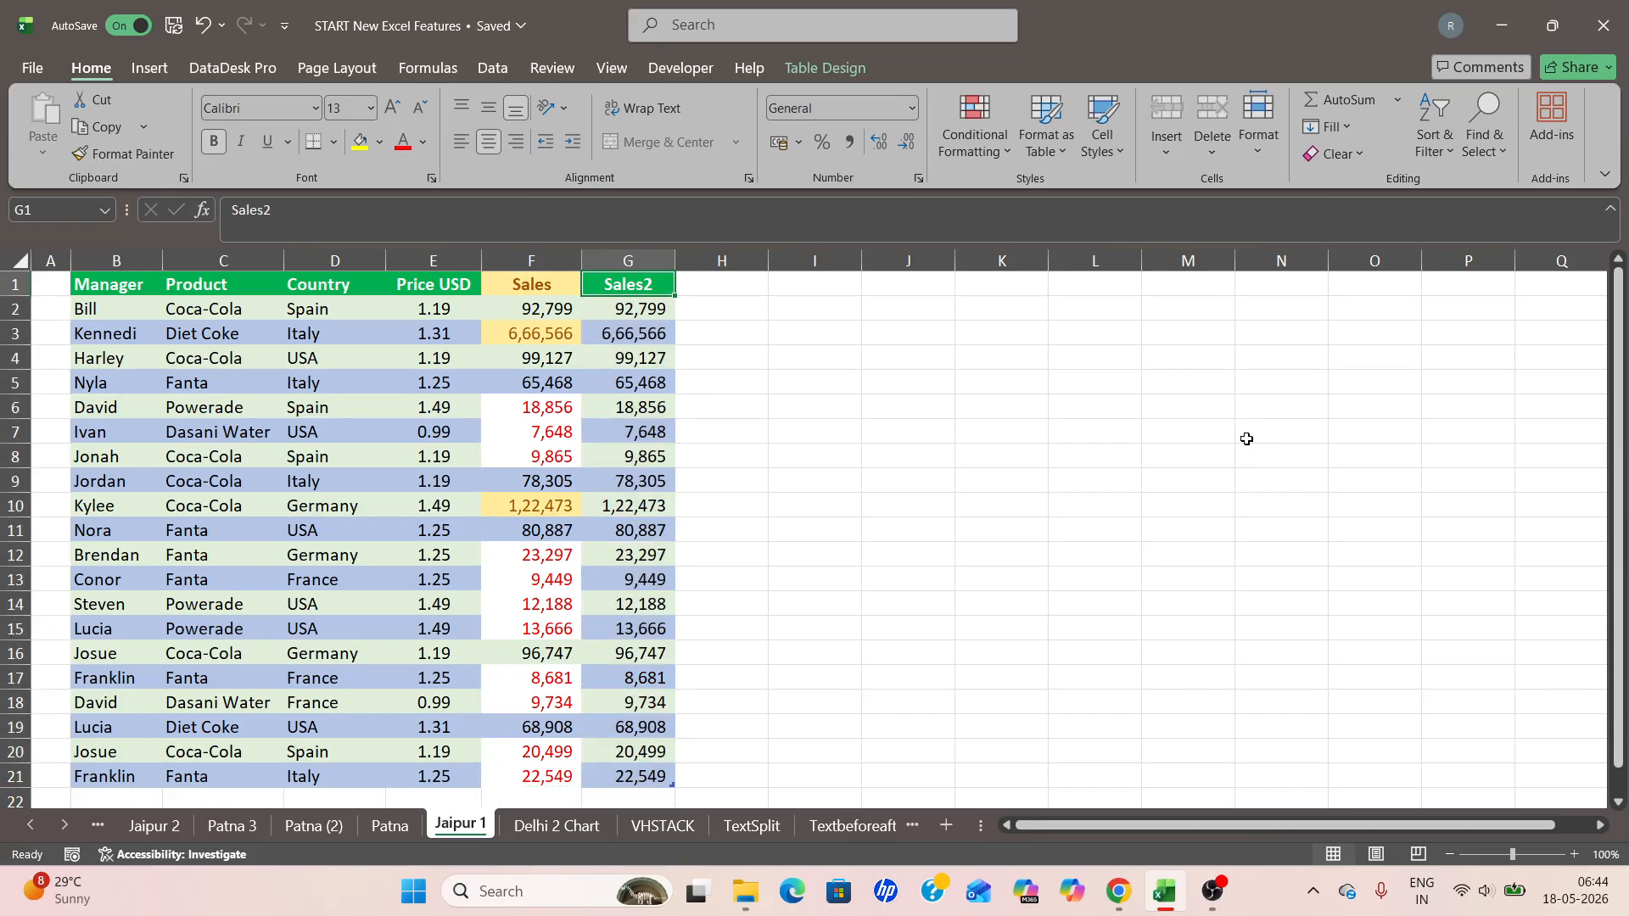
# Step: Start a Between highlight rule for the Sales2 values in G2:G21 with a lower limit of 50000
pyautogui.press('Down')
pyautogui.hotkey('ctrl', 'shift', 'Down')
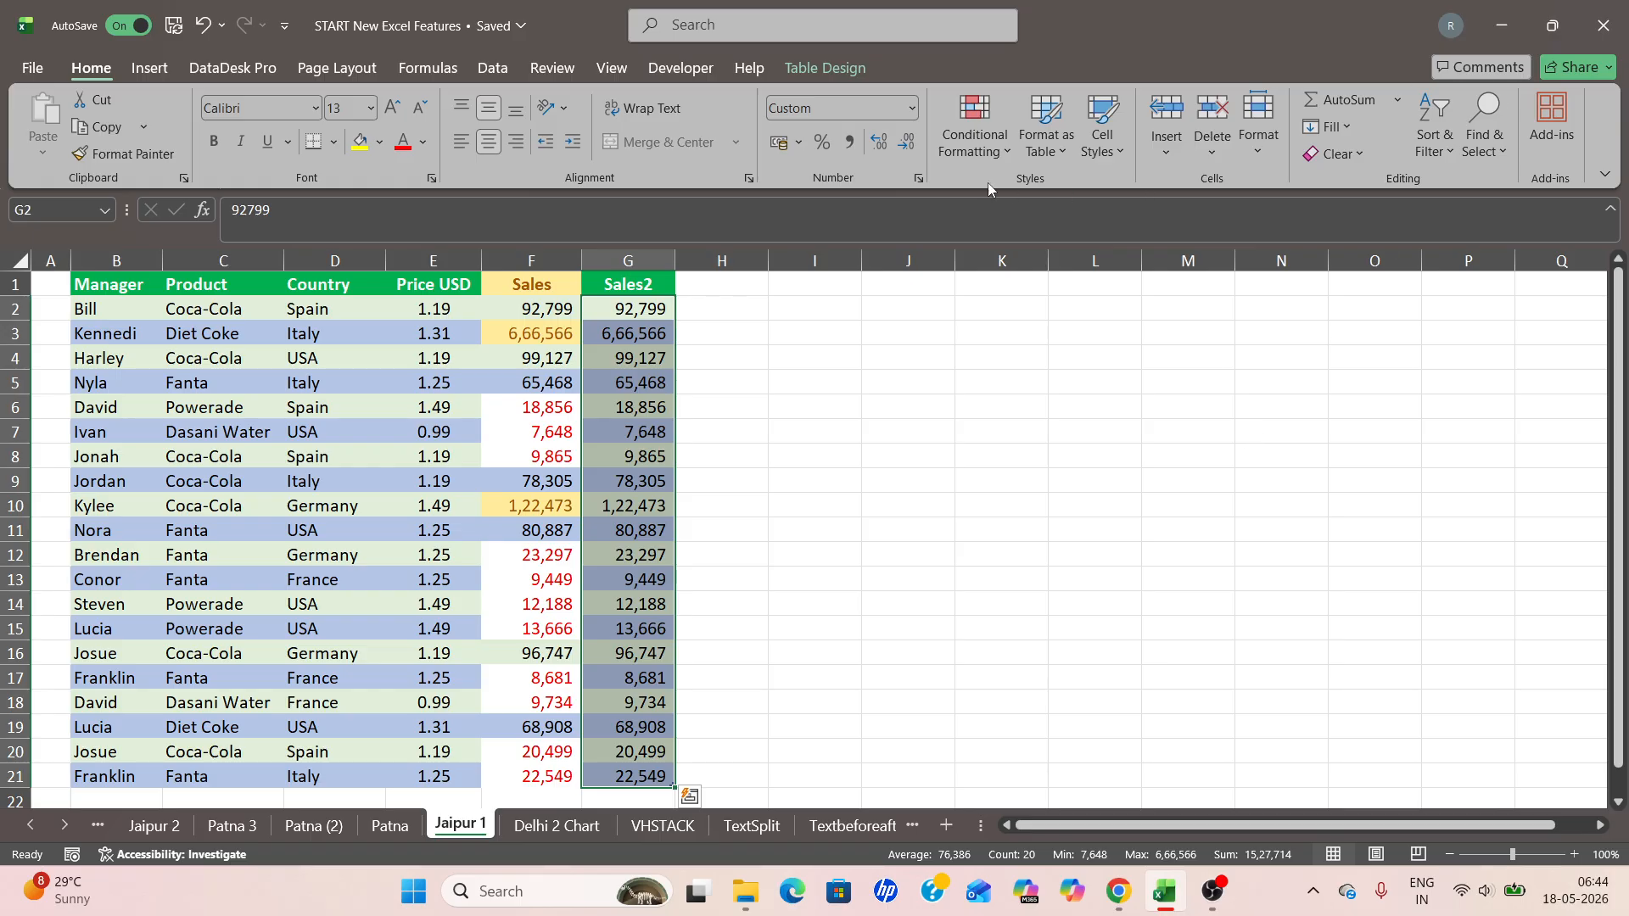
pyautogui.click(995, 158)
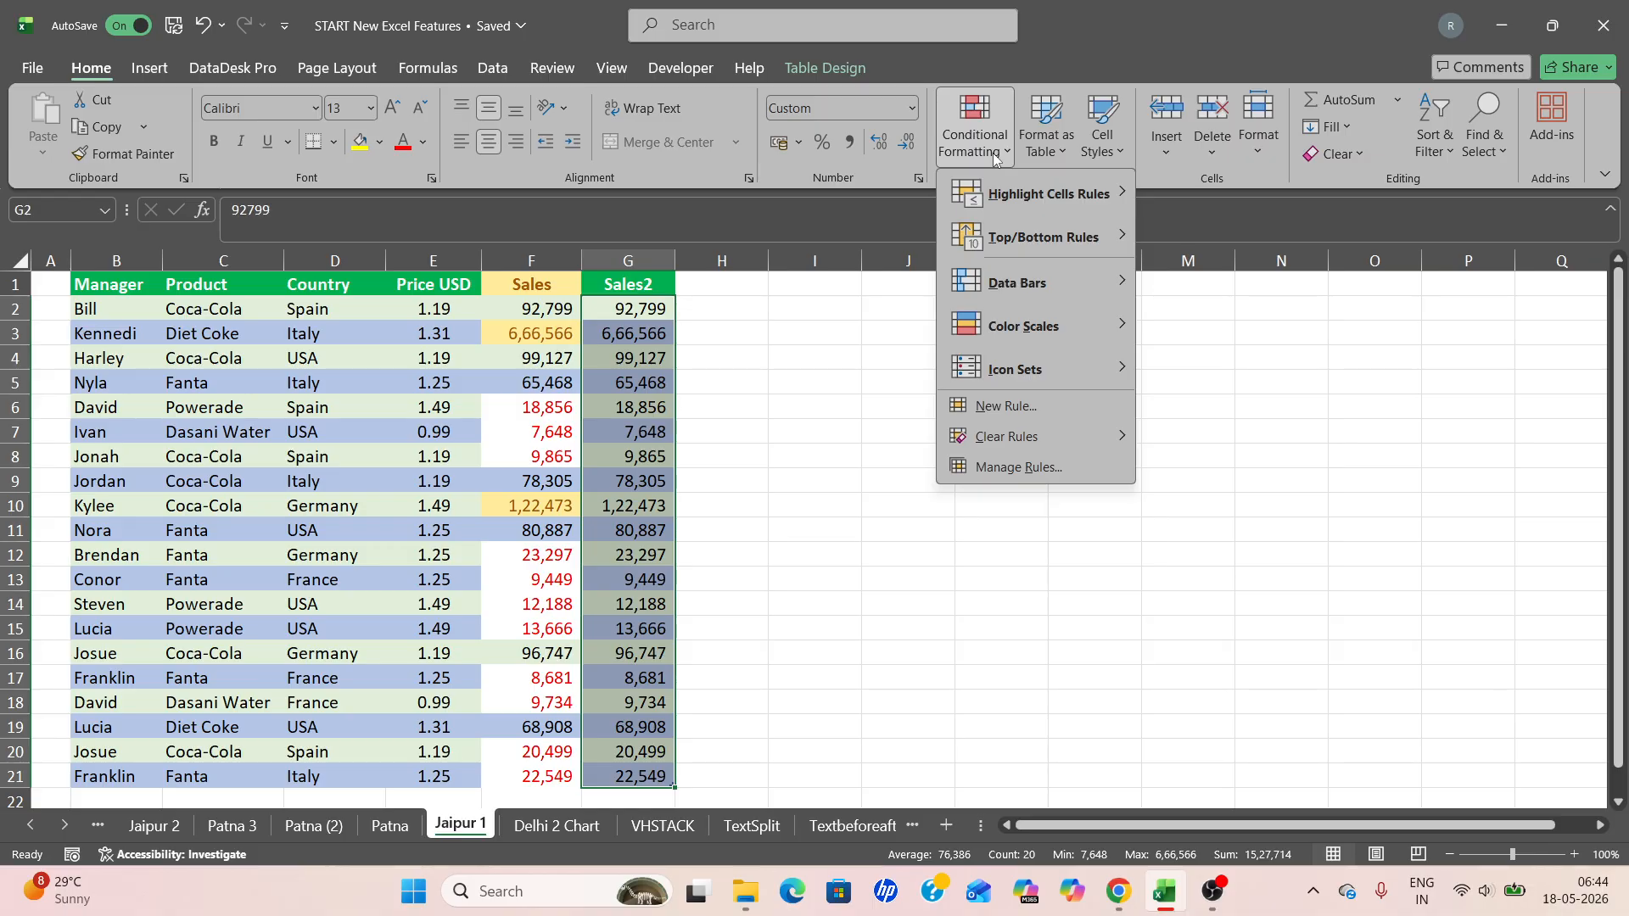
pyautogui.moveTo(1076, 194)
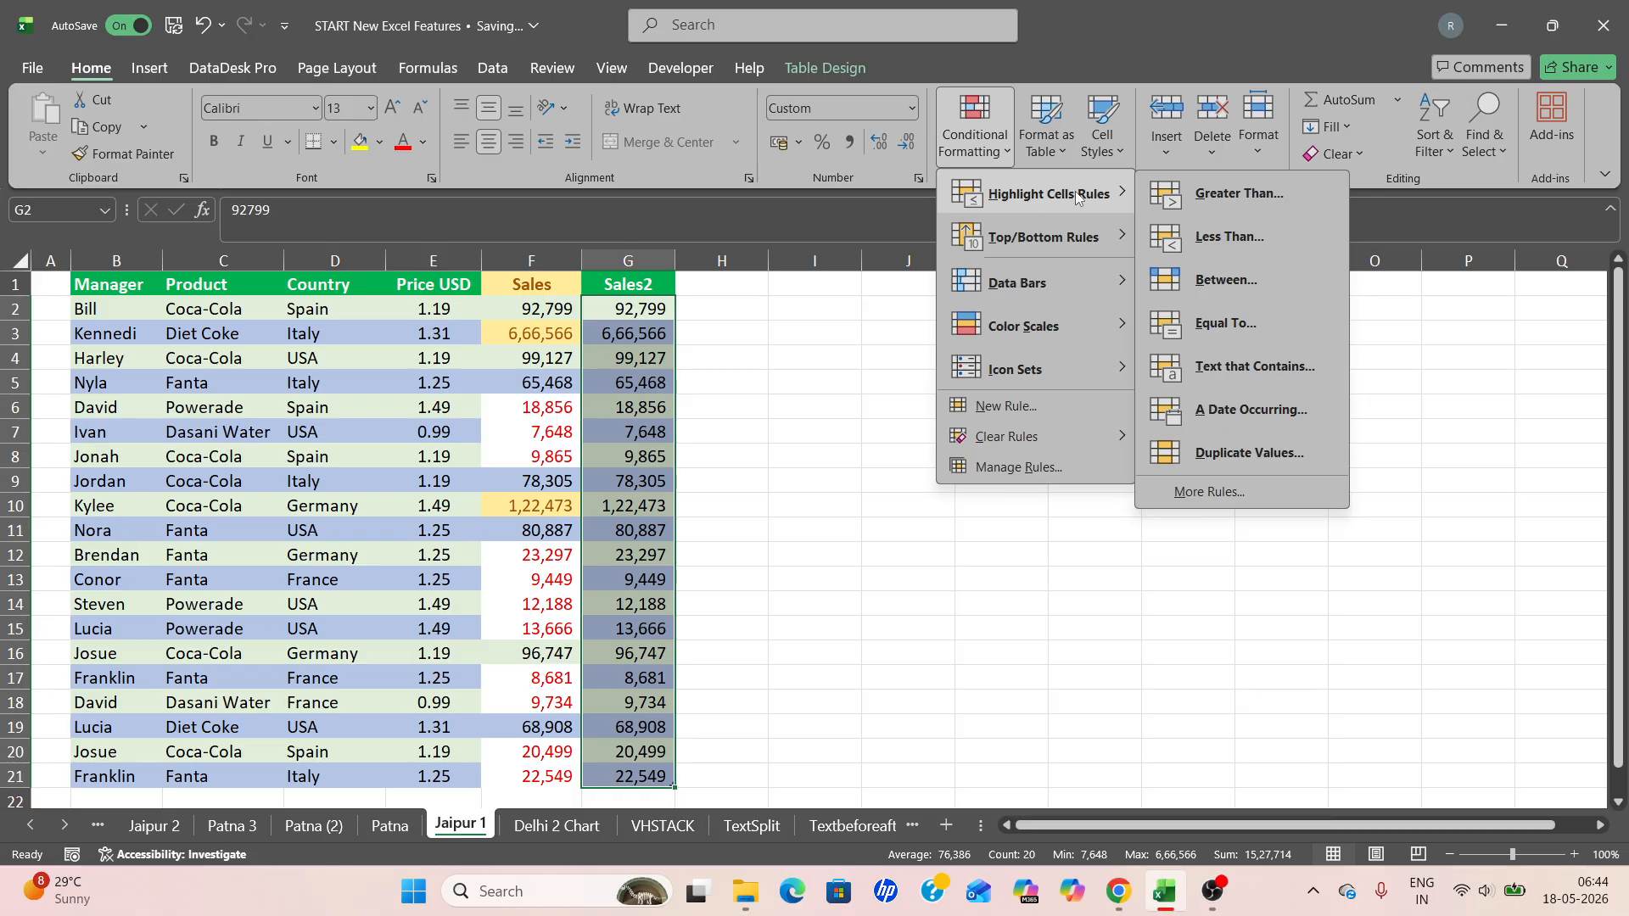
pyautogui.click(1222, 279)
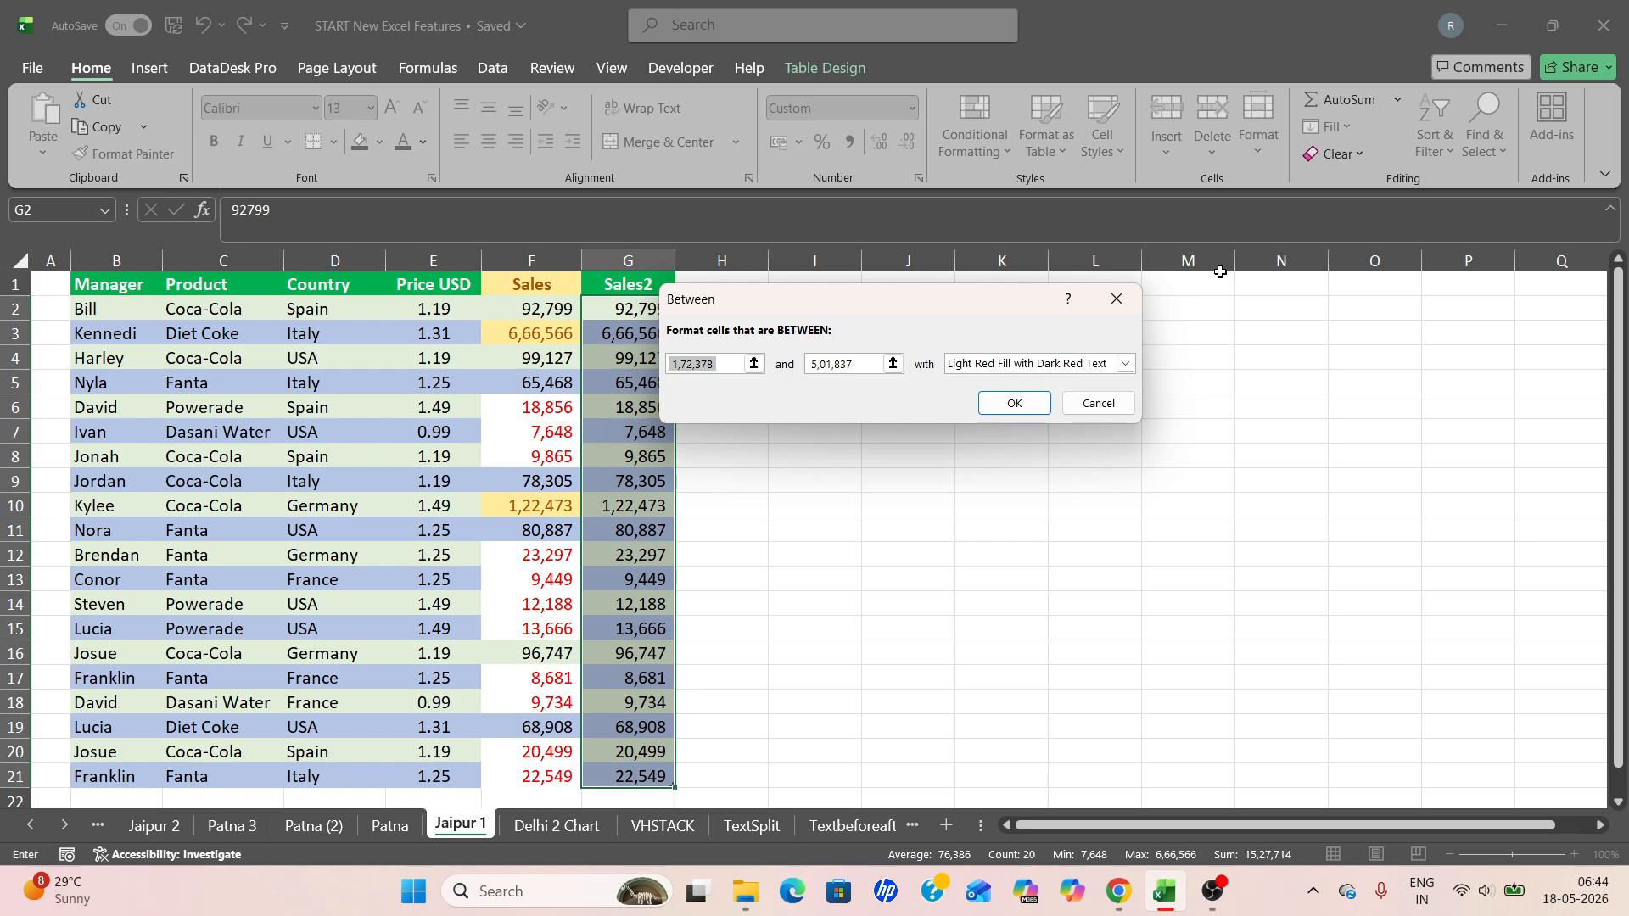
pyautogui.write('50000')
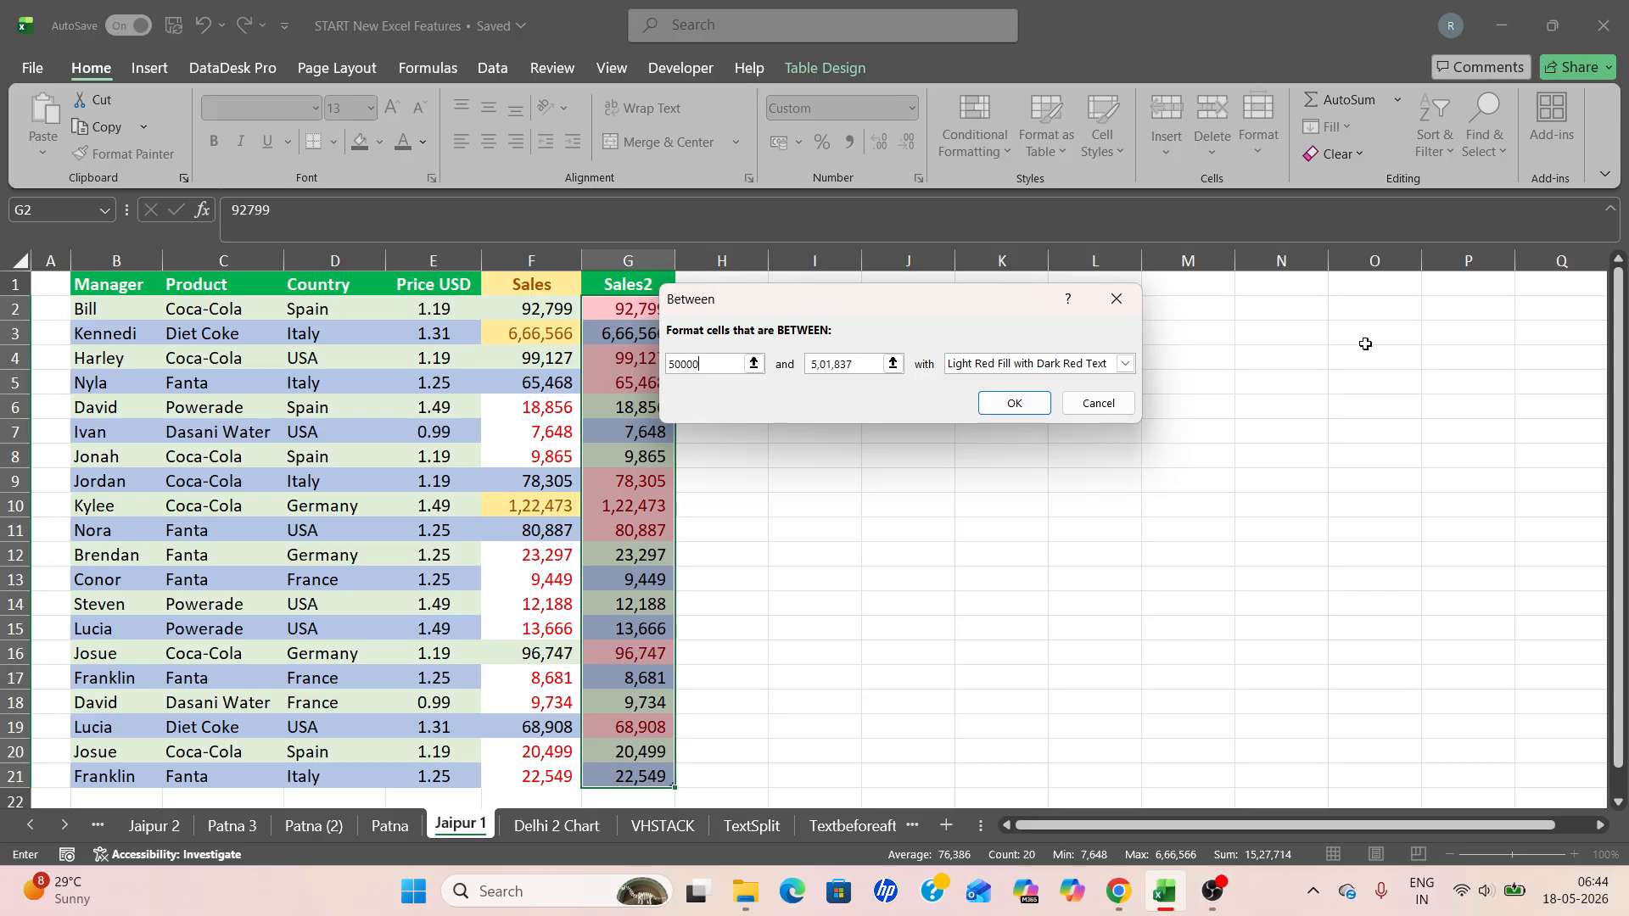
# Step: Replace the Between rule's upper limit with 100000
pyautogui.click(859, 365)
pyautogui.hotkey('ctrl', 'shift', 'Left')
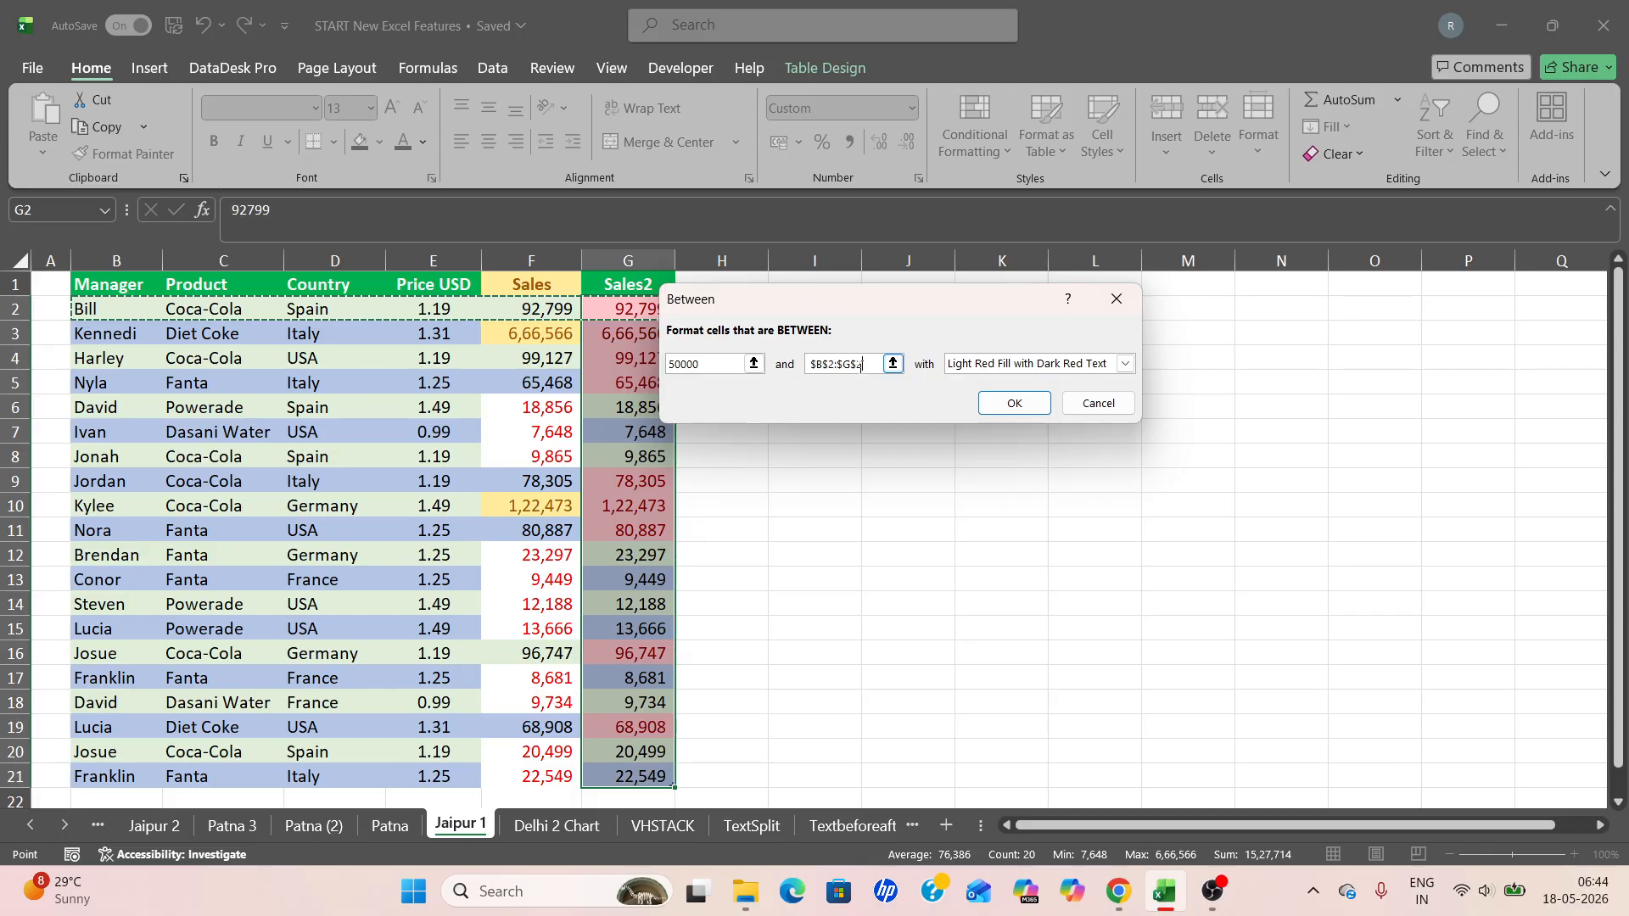
pyautogui.press('BackSpace')
pyautogui.press('BackSpace')
pyautogui.press('BackSpace')
pyautogui.press('BackSpace')
pyautogui.press('BackSpace')
pyautogui.press('BackSpace')
pyautogui.press('BackSpace')
pyautogui.press('BackSpace')
pyautogui.press('BackSpace')
pyautogui.press('BackSpace')
pyautogui.press('BackSpace')
pyautogui.press('BackSpace')
pyautogui.press('BackSpace')
pyautogui.press('BackSpace')
pyautogui.press('BackSpace')
pyautogui.press('BackSpace')
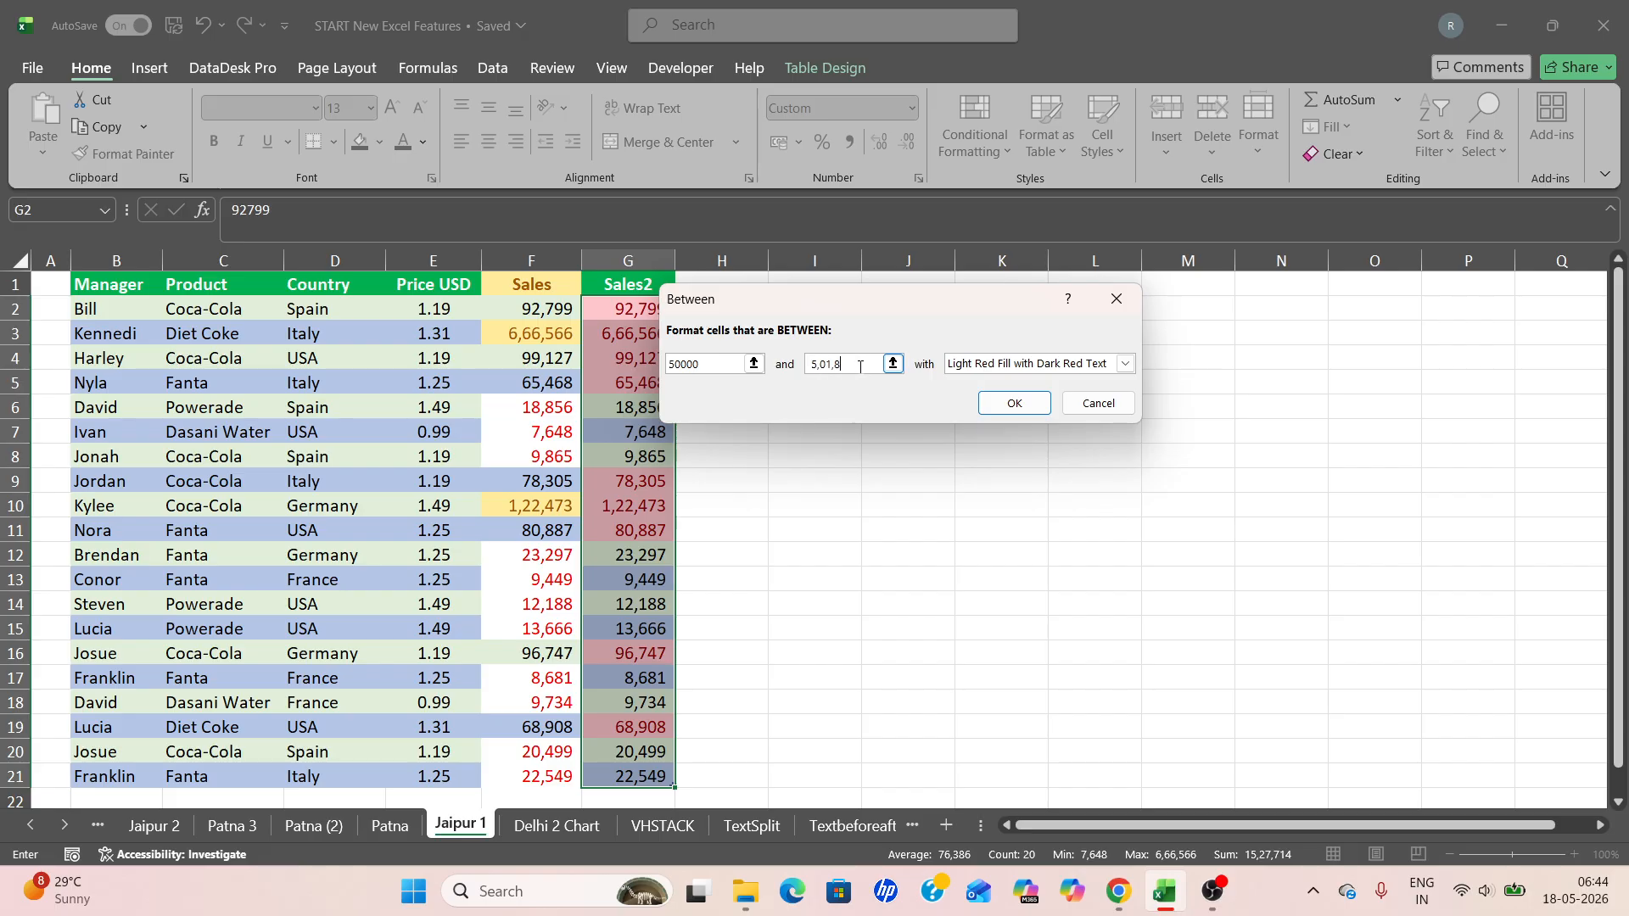
pyautogui.press('BackSpace')
pyautogui.press('BackSpace')
pyautogui.write('1')
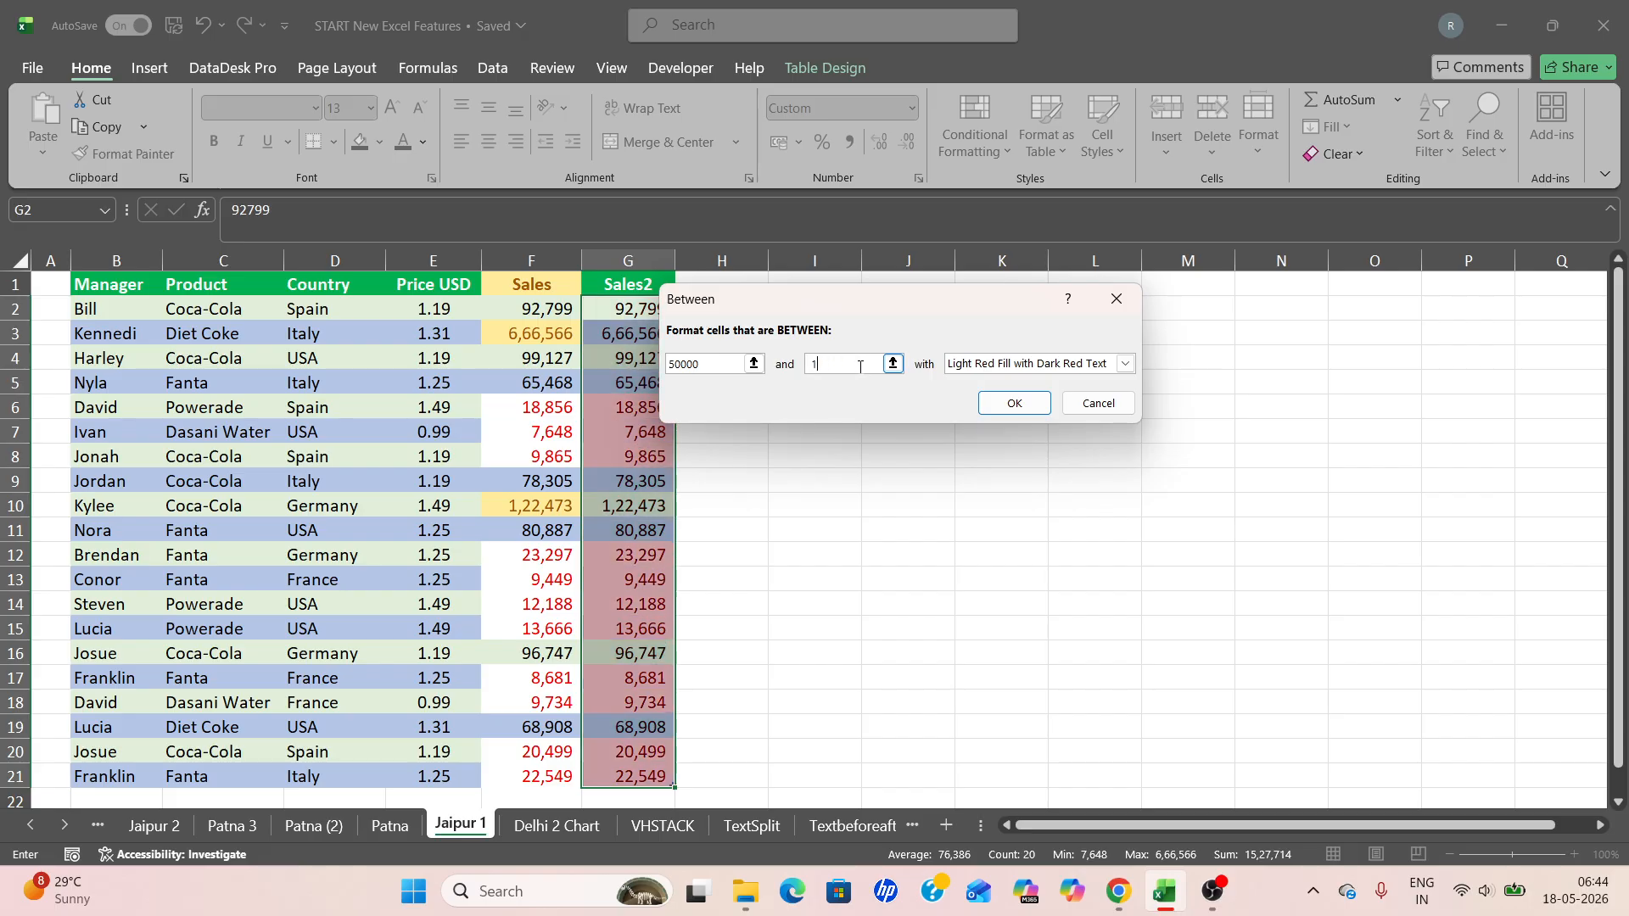
pyautogui.write('00000')
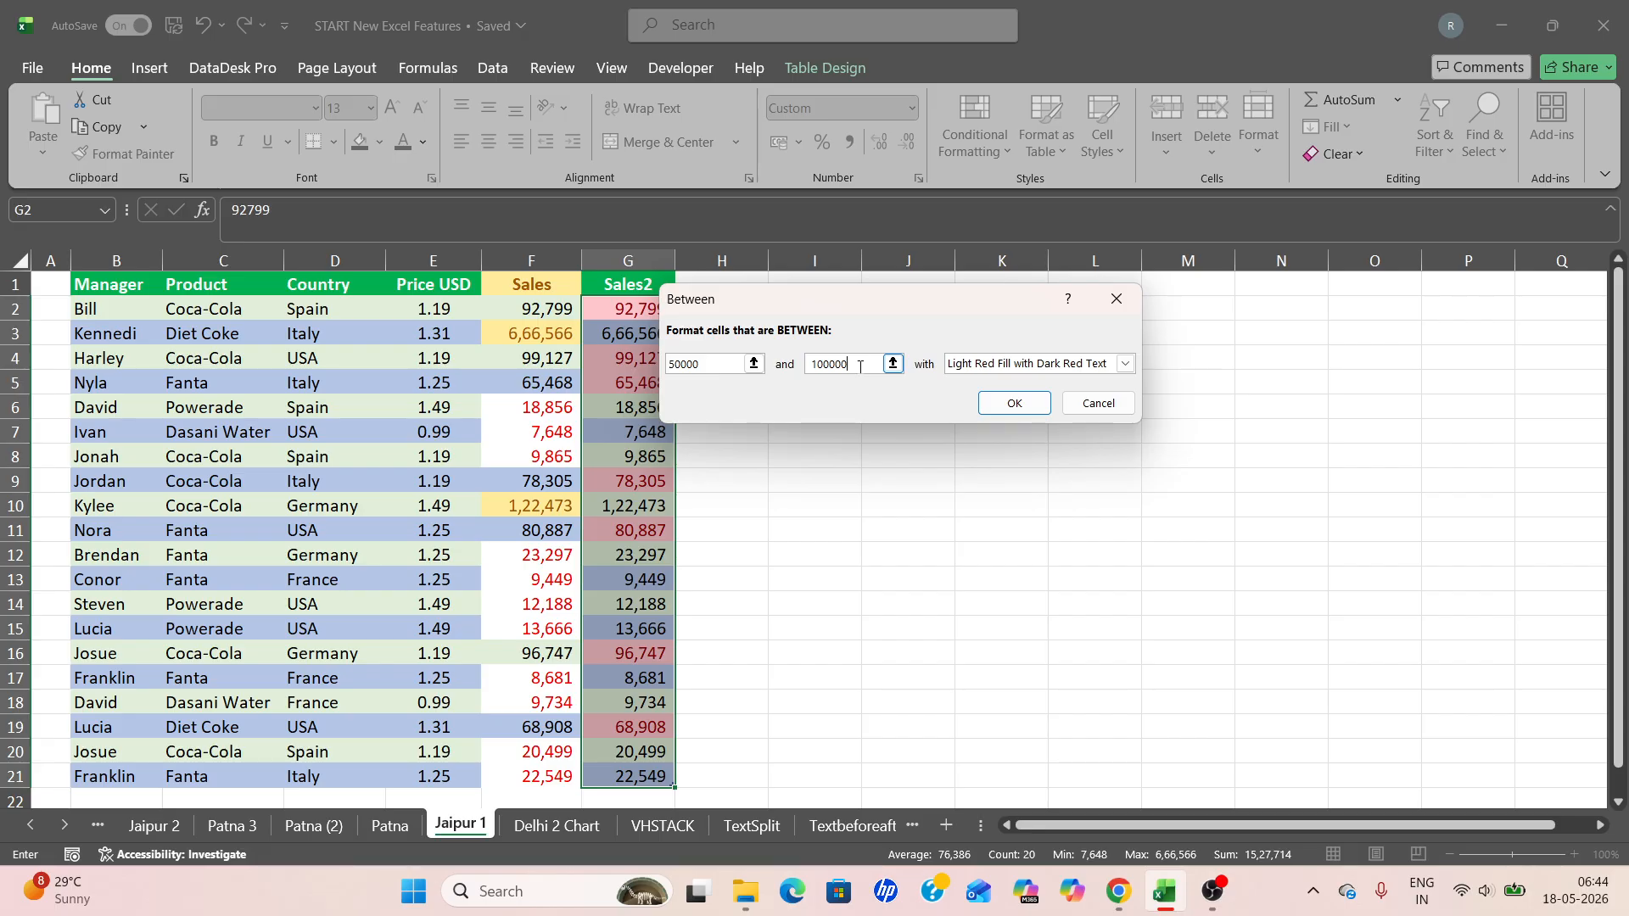
# Step: Give the Between rule a custom format with dark green font, apply it, and deselect the Sales2 range
pyautogui.click(1126, 363)
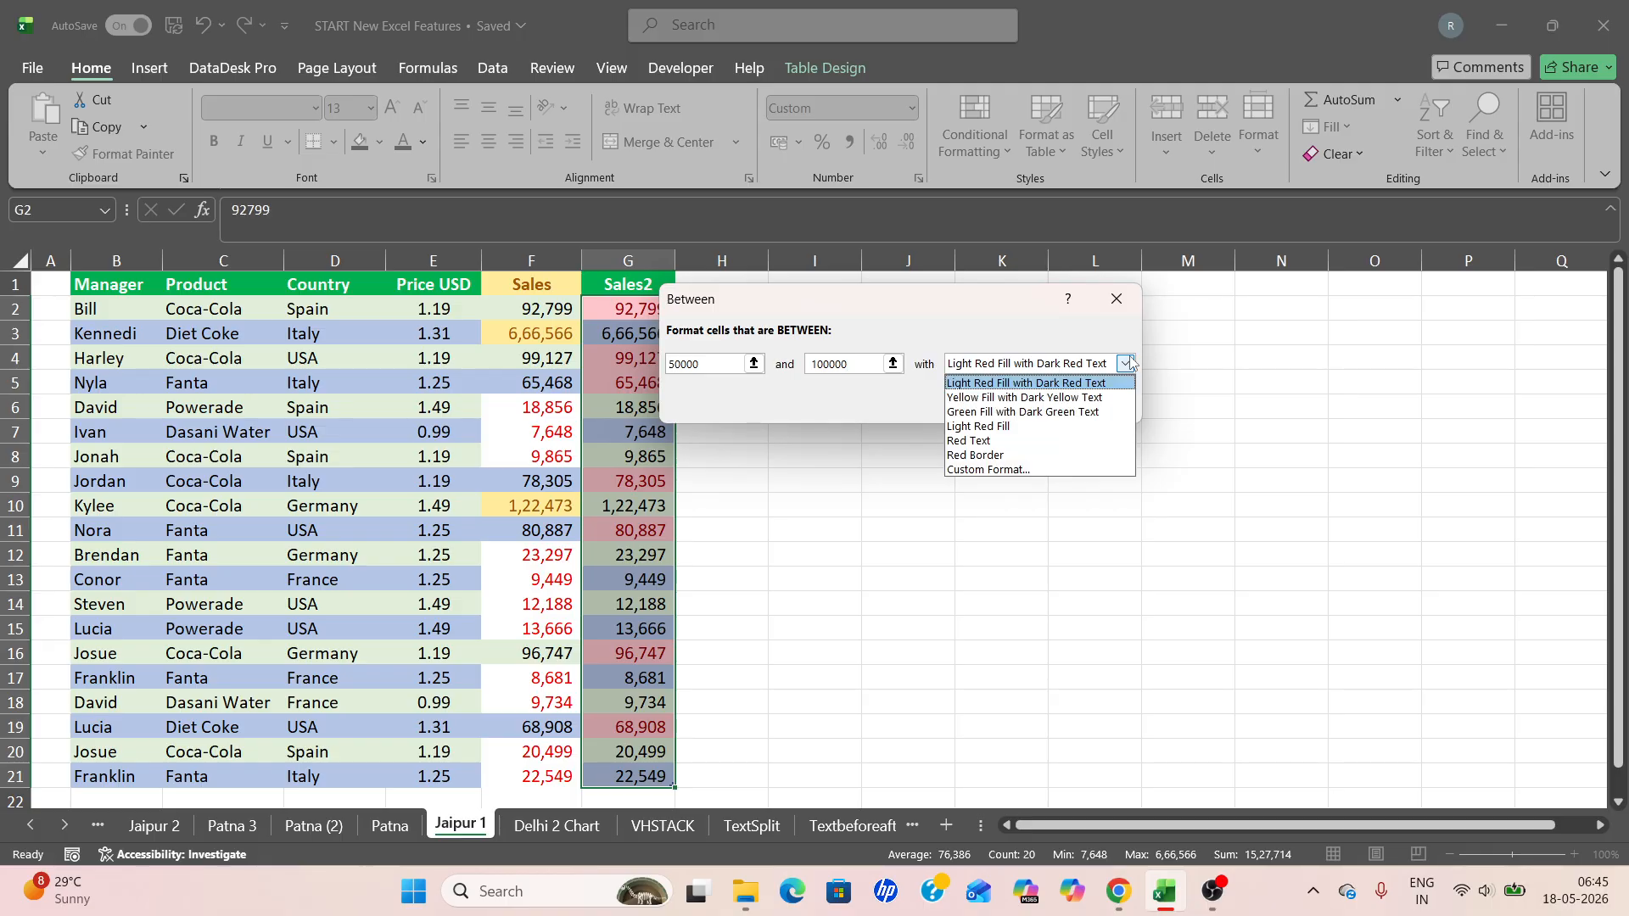
pyautogui.click(1045, 469)
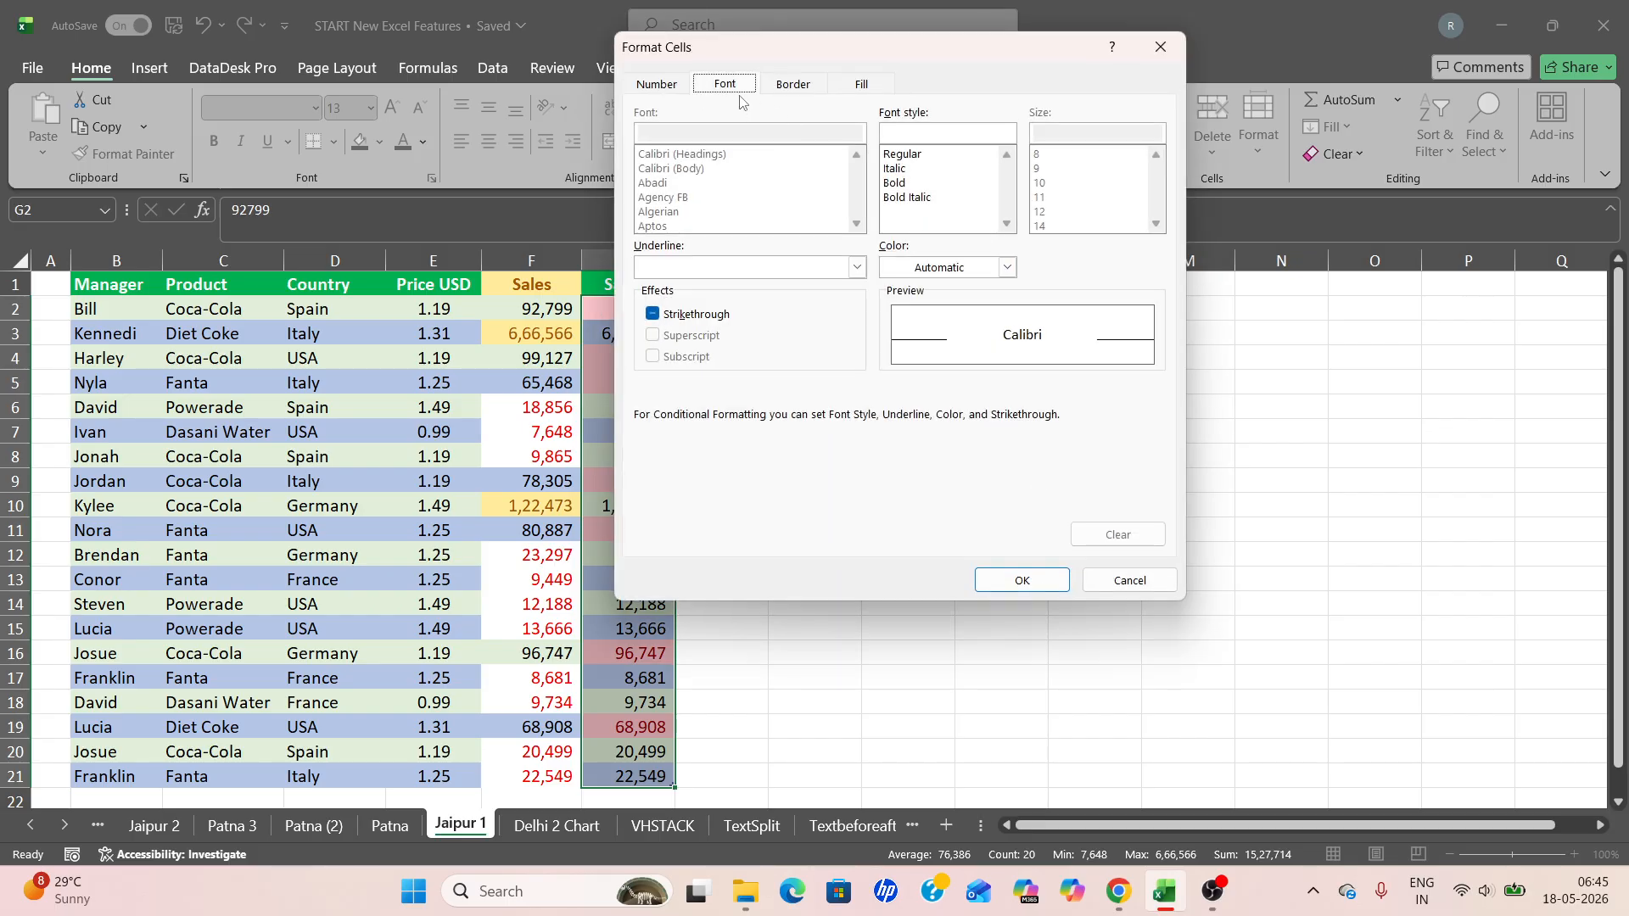
pyautogui.click(1007, 268)
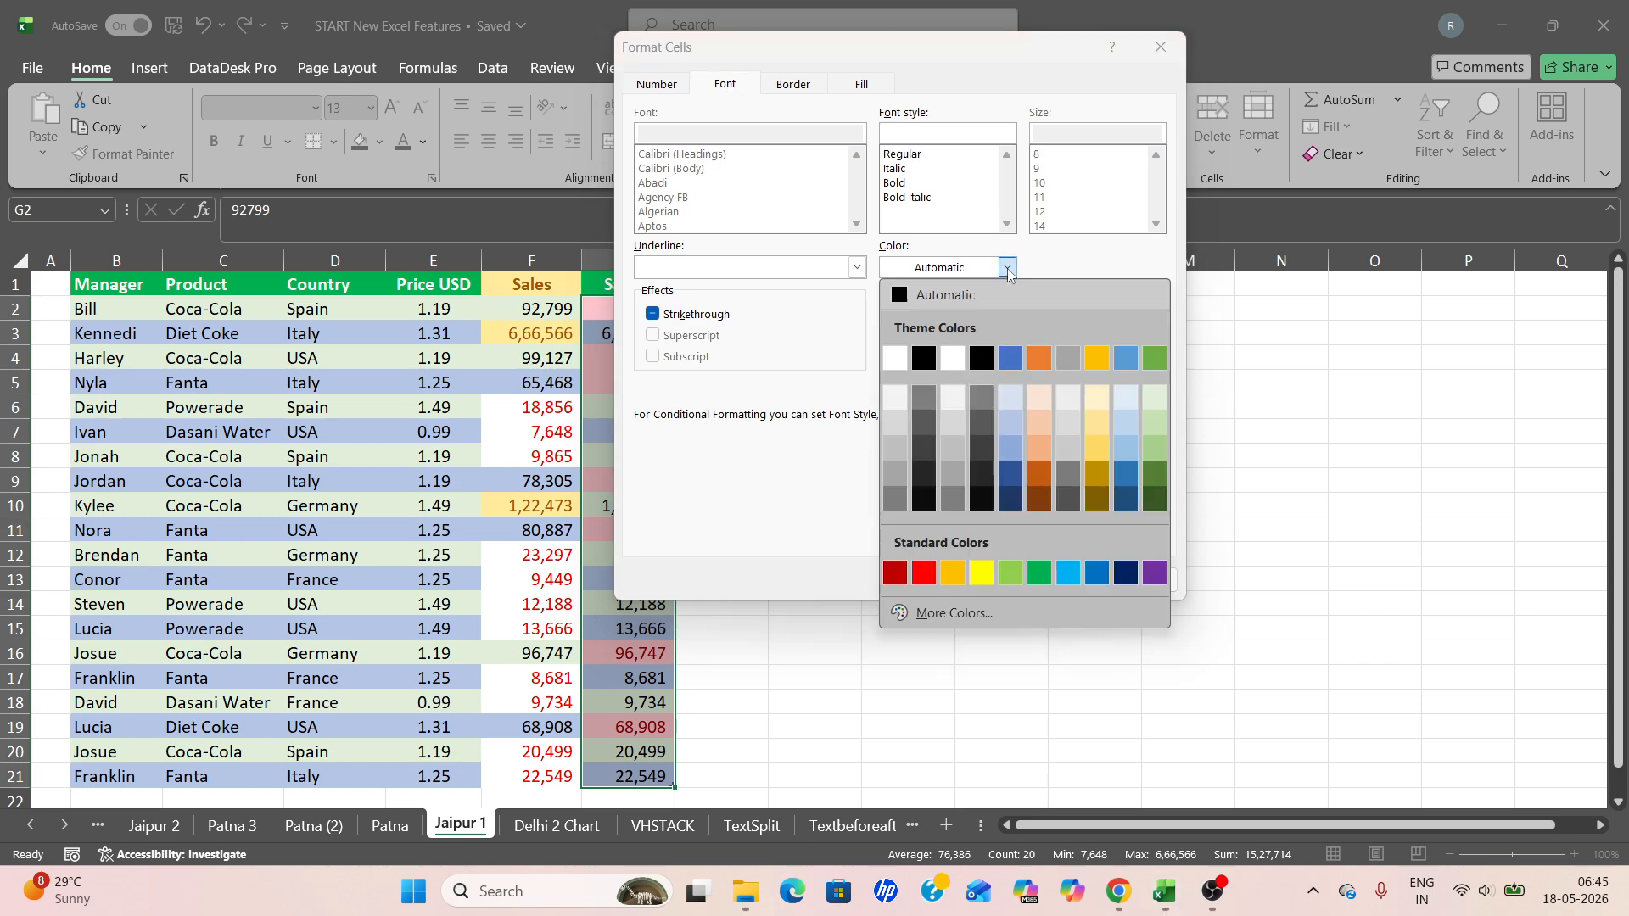
pyautogui.click(1157, 500)
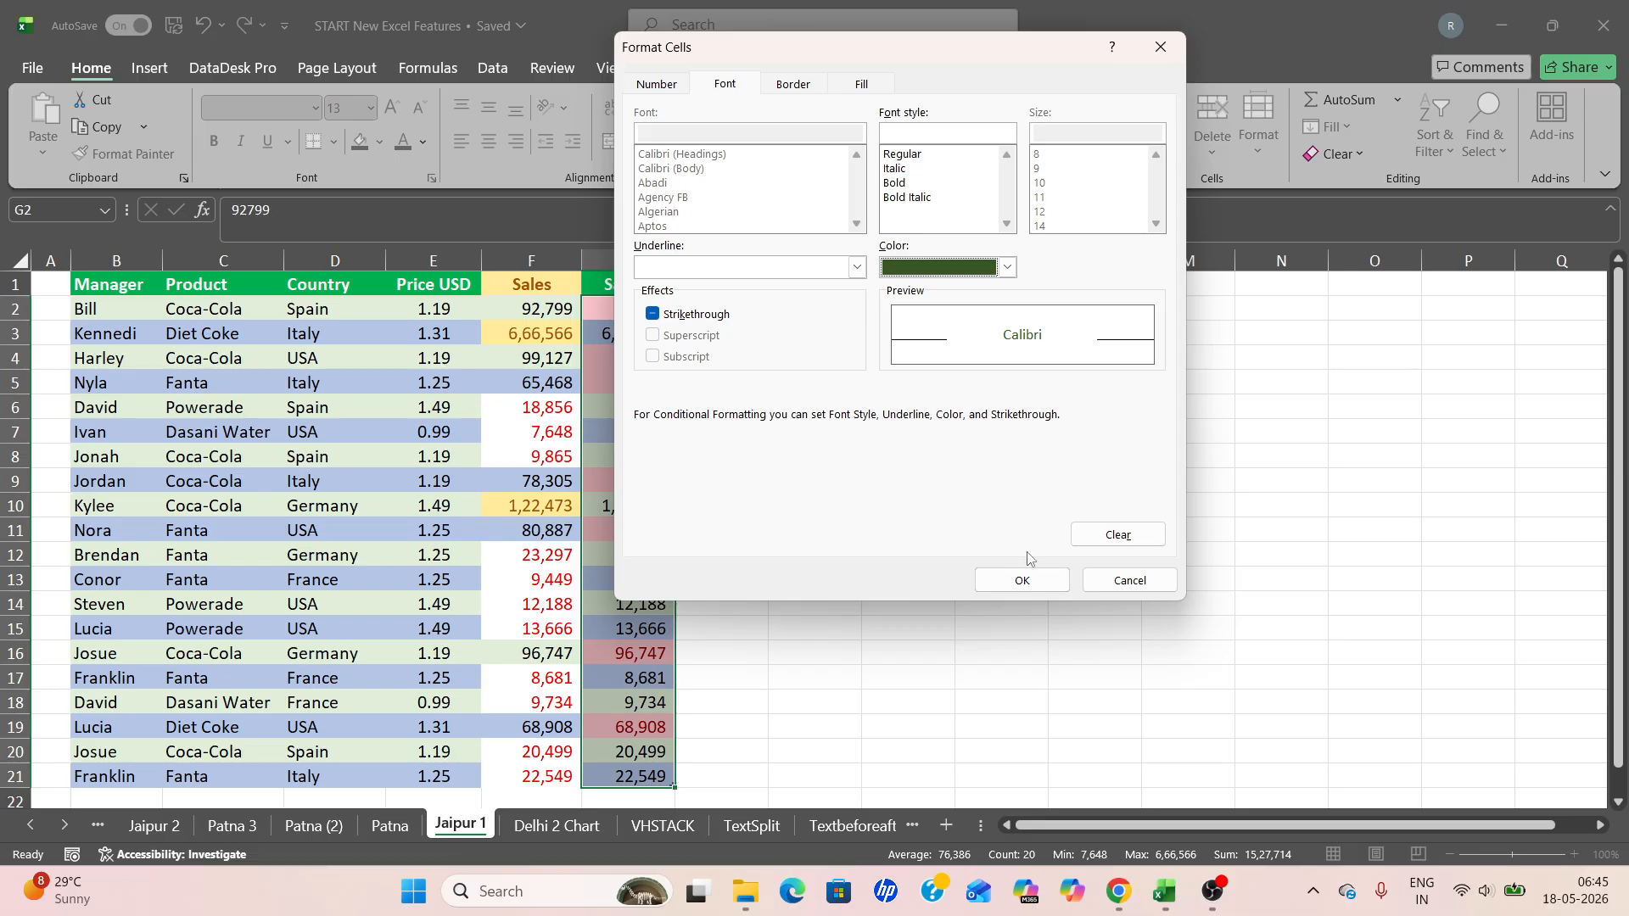
pyautogui.click(1022, 582)
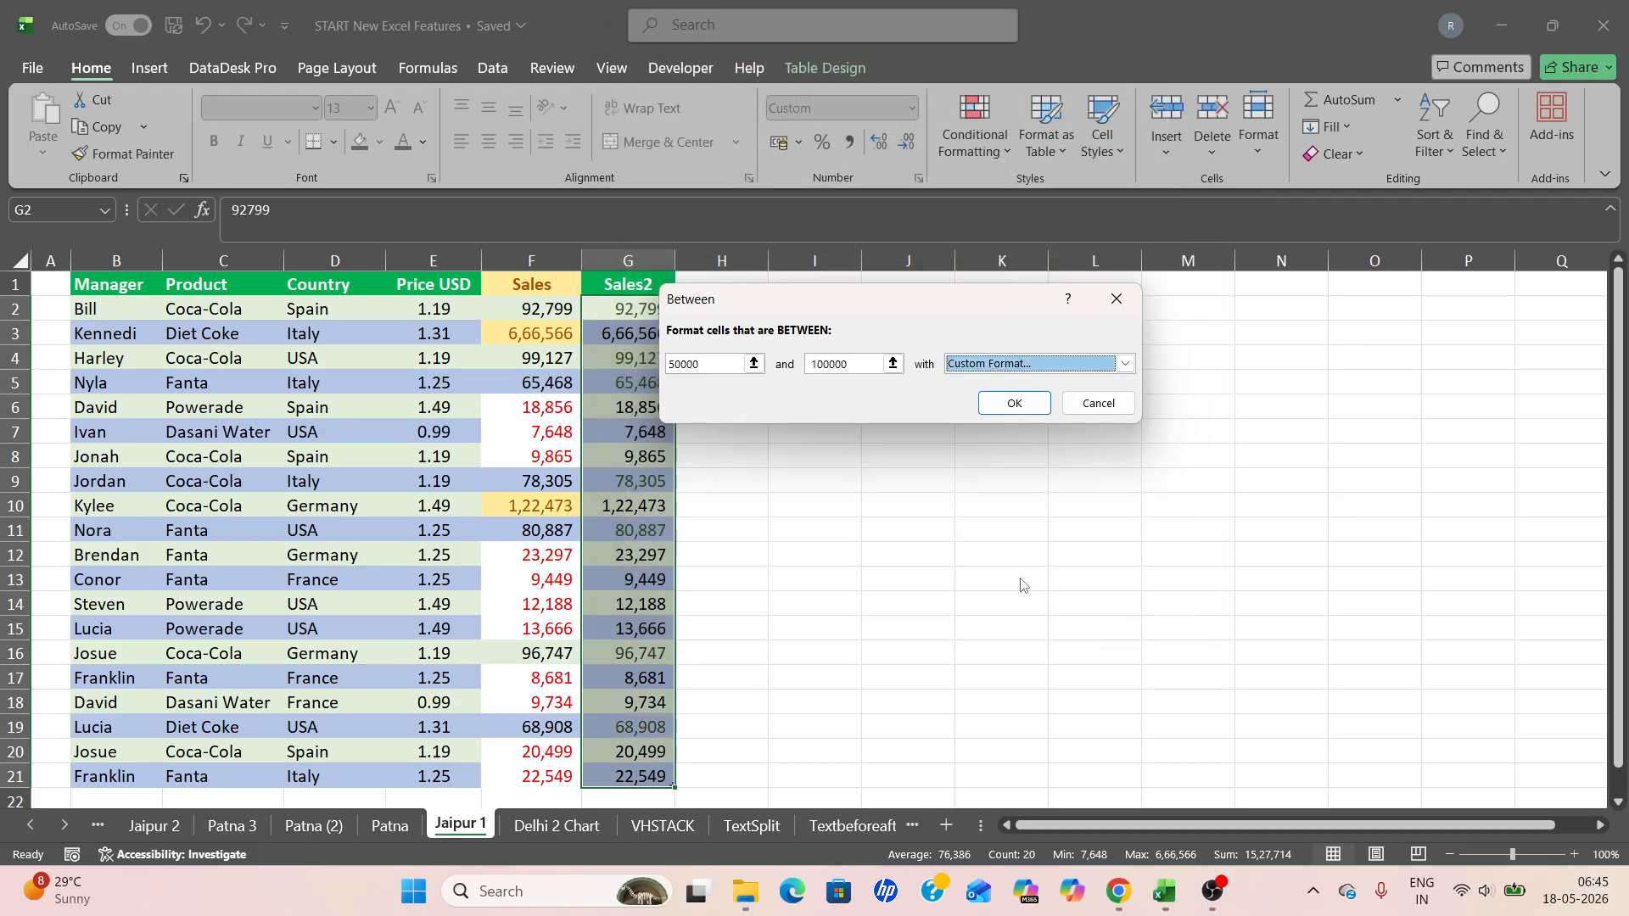
pyautogui.click(1003, 406)
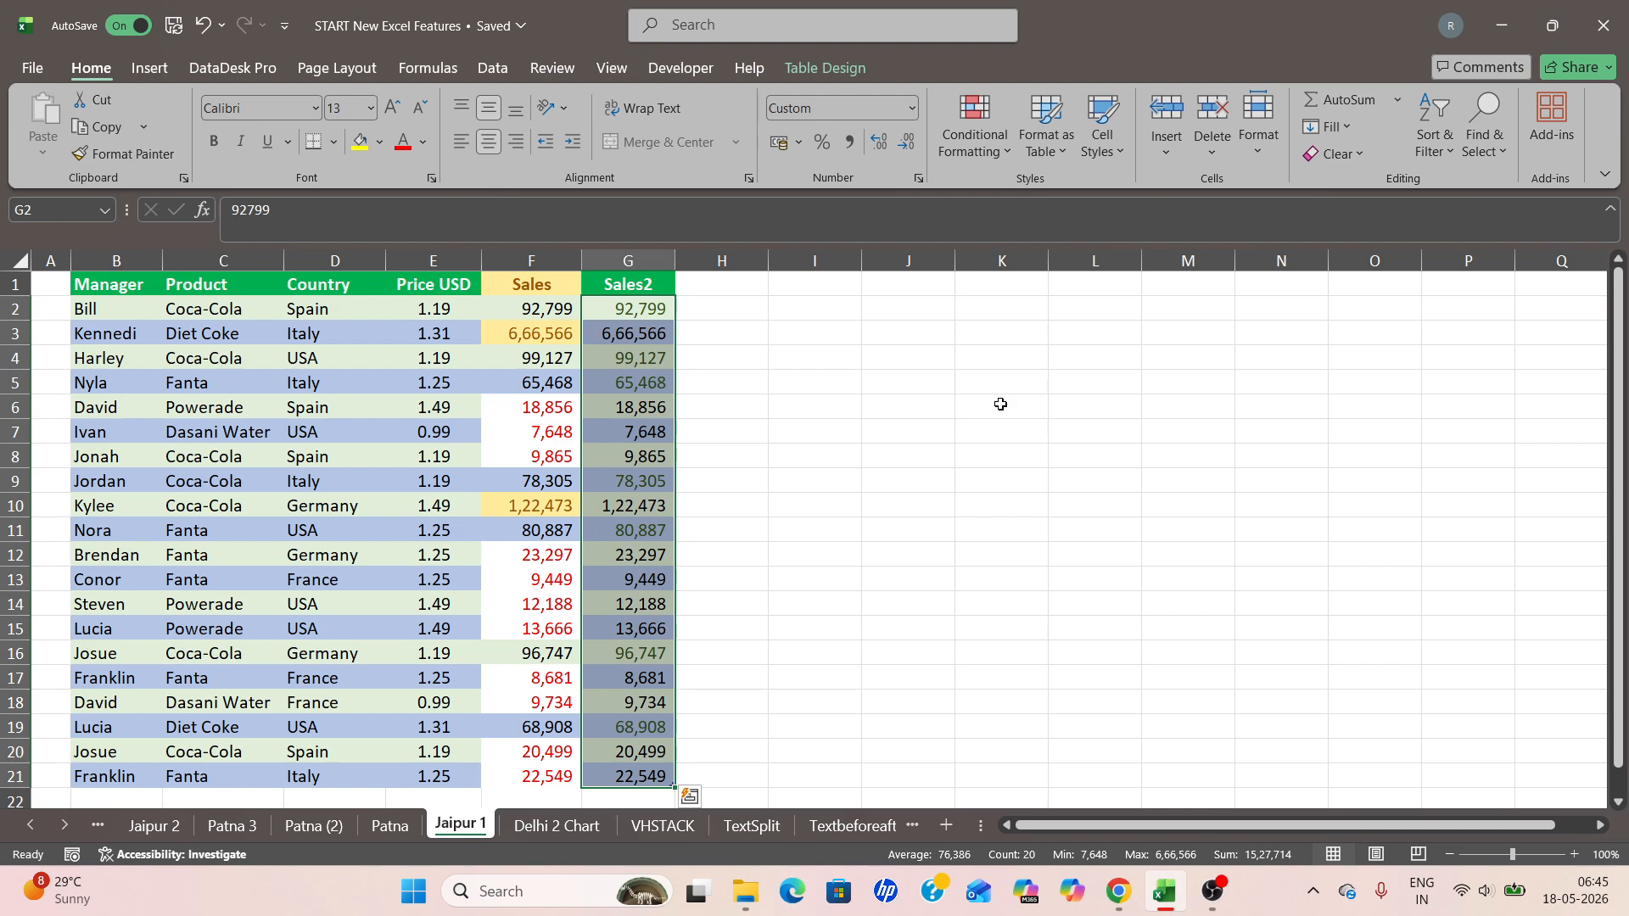
pyautogui.click(816, 384)
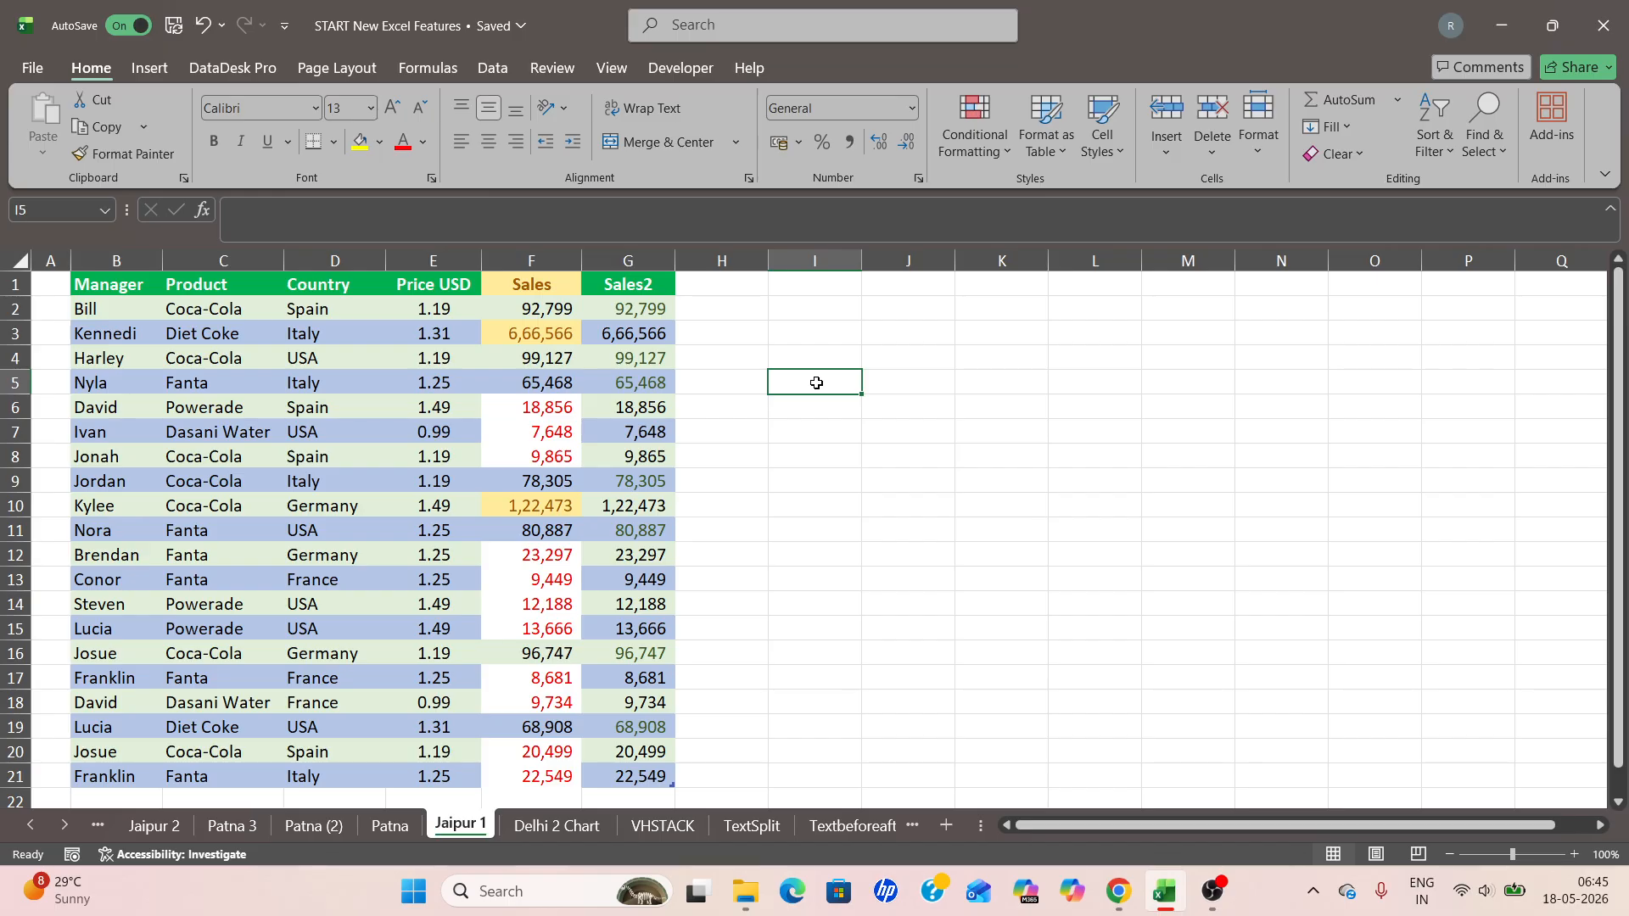
pyautogui.click(558, 339)
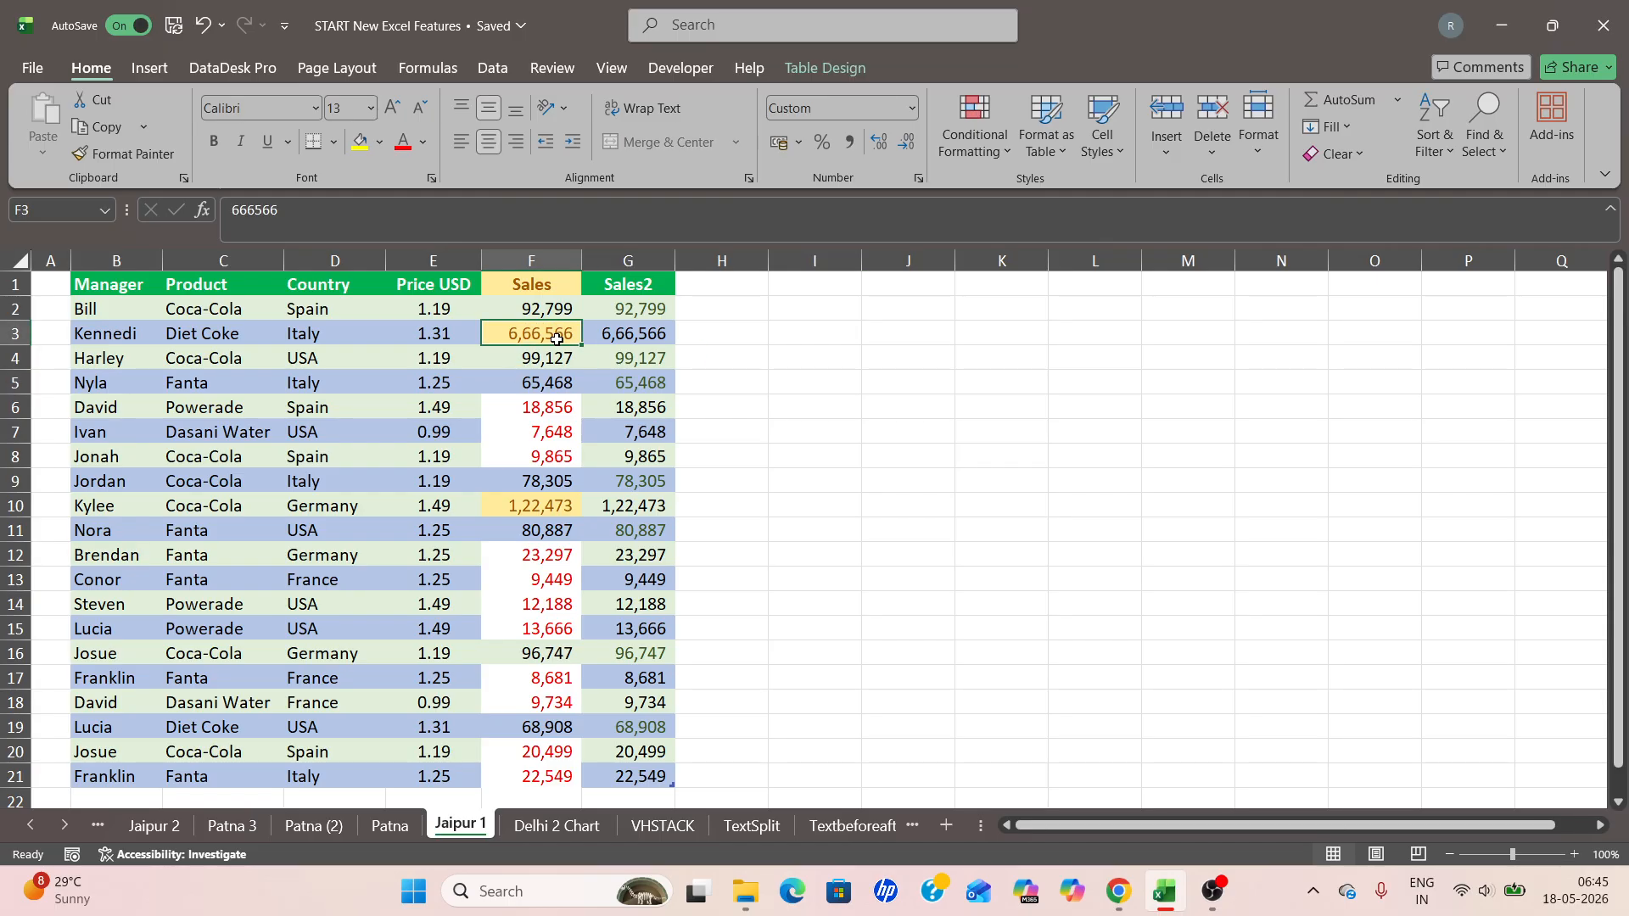